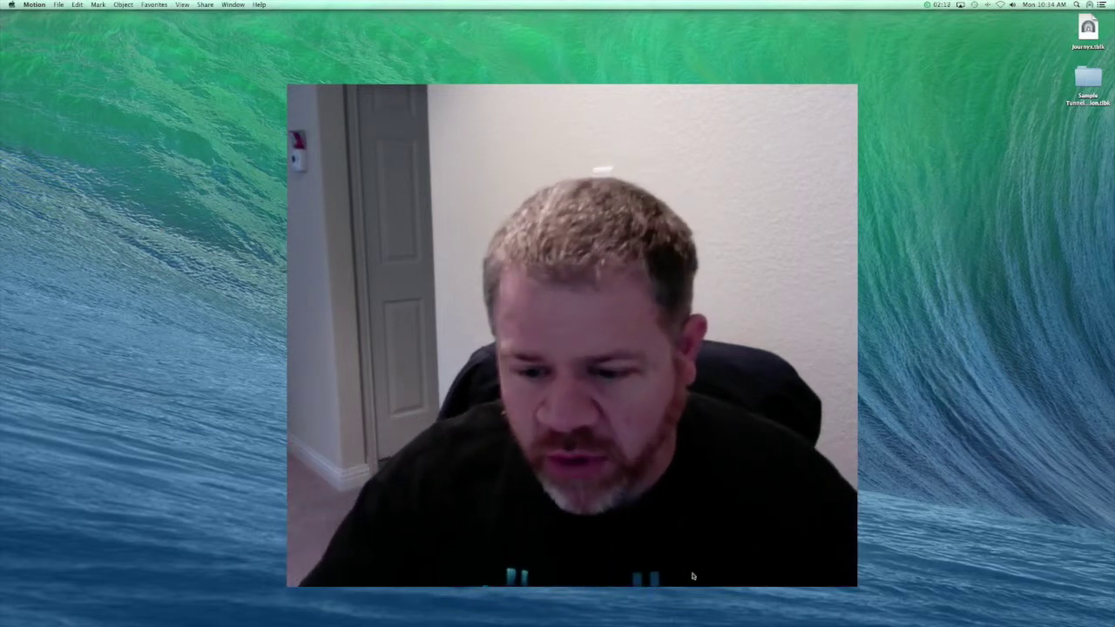
# - Bring up Pixelmator from the Dock with the DownTownAustin_lookingDownCOngress composite showing
pyautogui.moveTo(856, 585); pyautogui.dragTo(1023, 85)
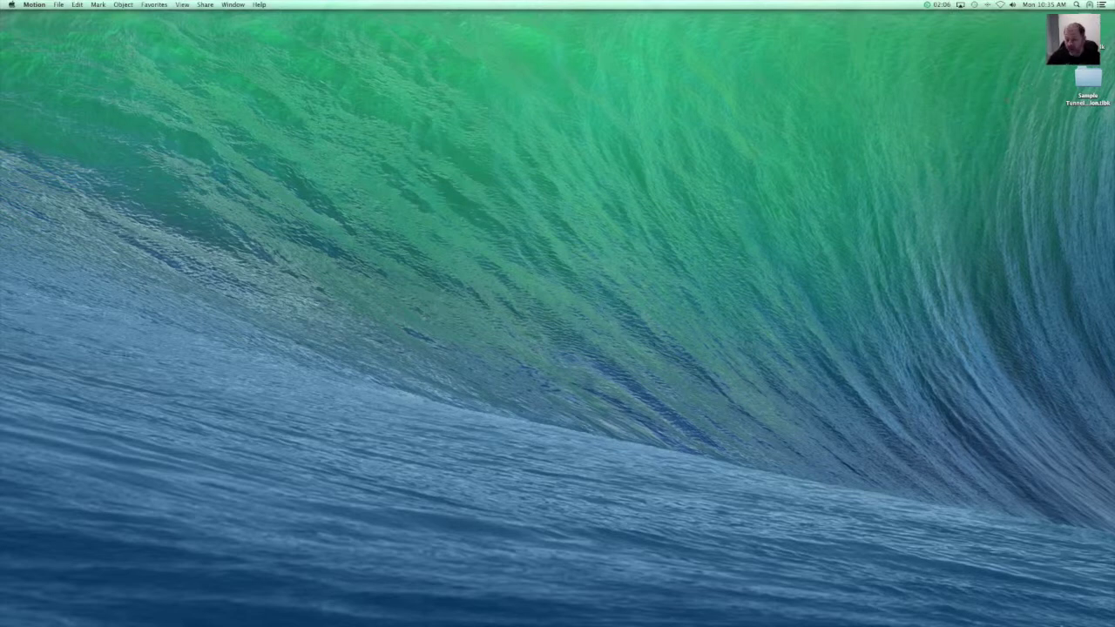
pyautogui.moveTo(958, 623)
pyautogui.moveTo(475, 625)
pyautogui.click(551, 605)
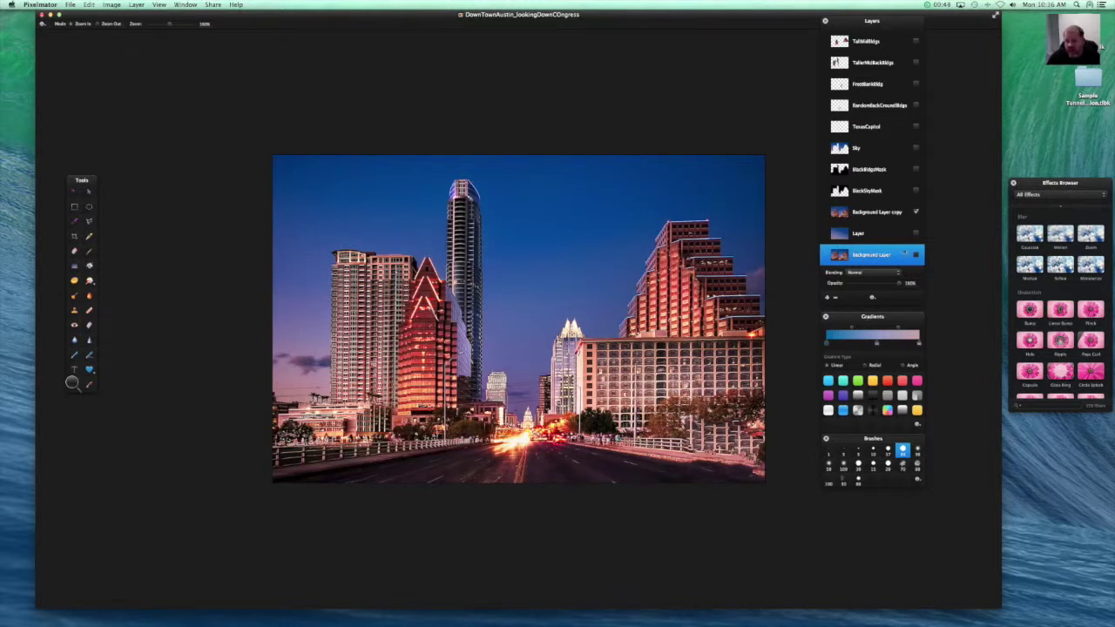
# - Hide Background Layer copy; show Layer, TexasCapitol, RandomBackGroundBldgs, FrontBankBldg, TallerMidBackBldgs and TallMidBldgs
pyautogui.click(917, 212)
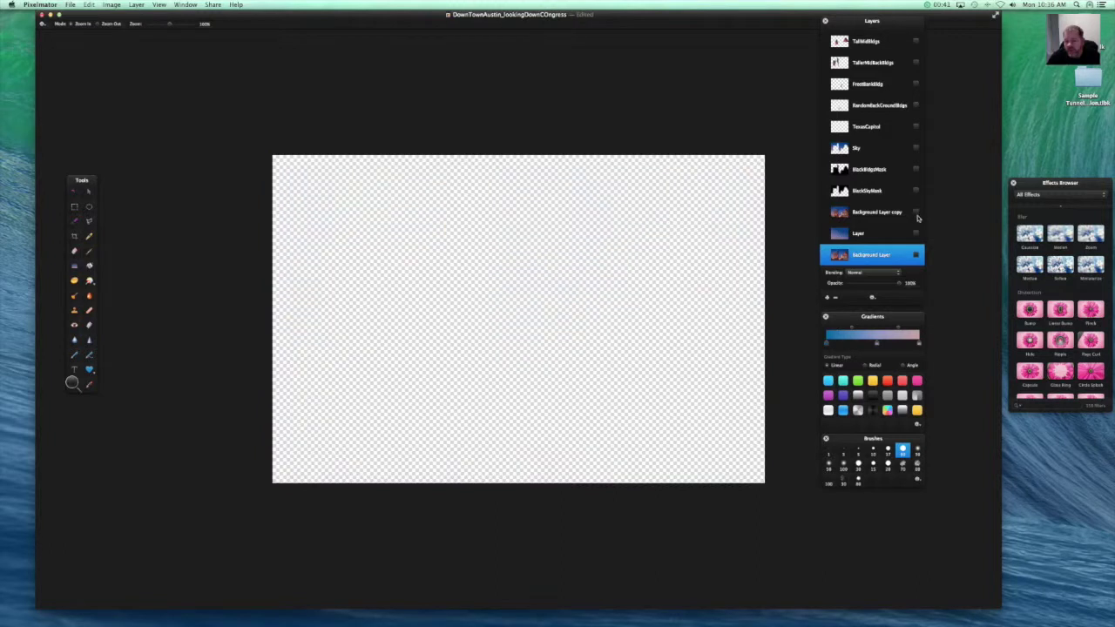
pyautogui.click(915, 235)
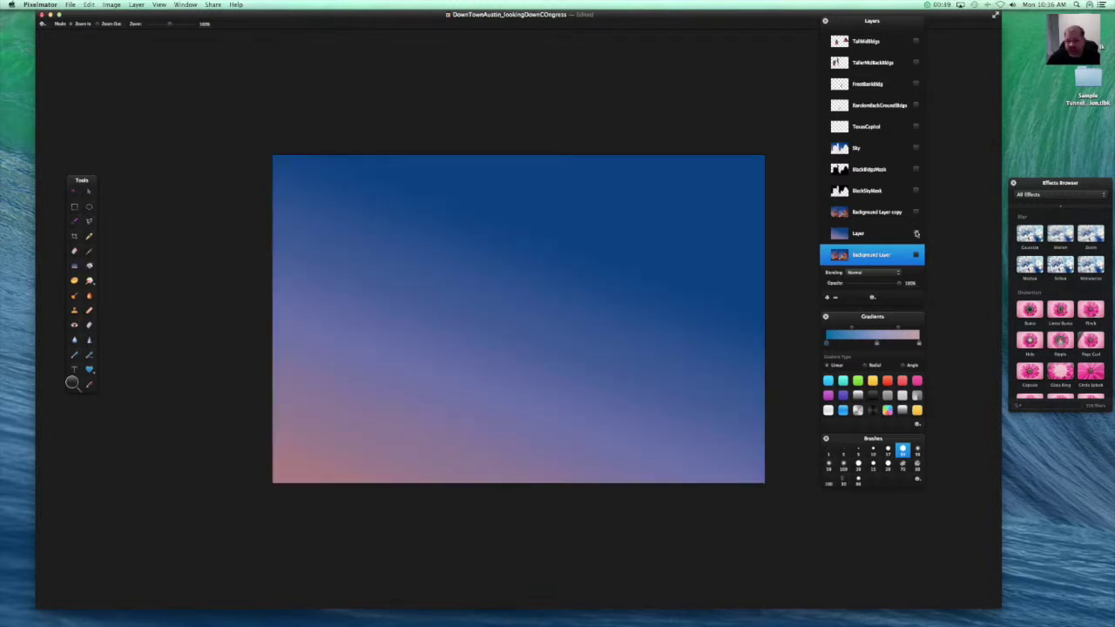
pyautogui.click(915, 127)
pyautogui.click(916, 106)
pyautogui.click(916, 84)
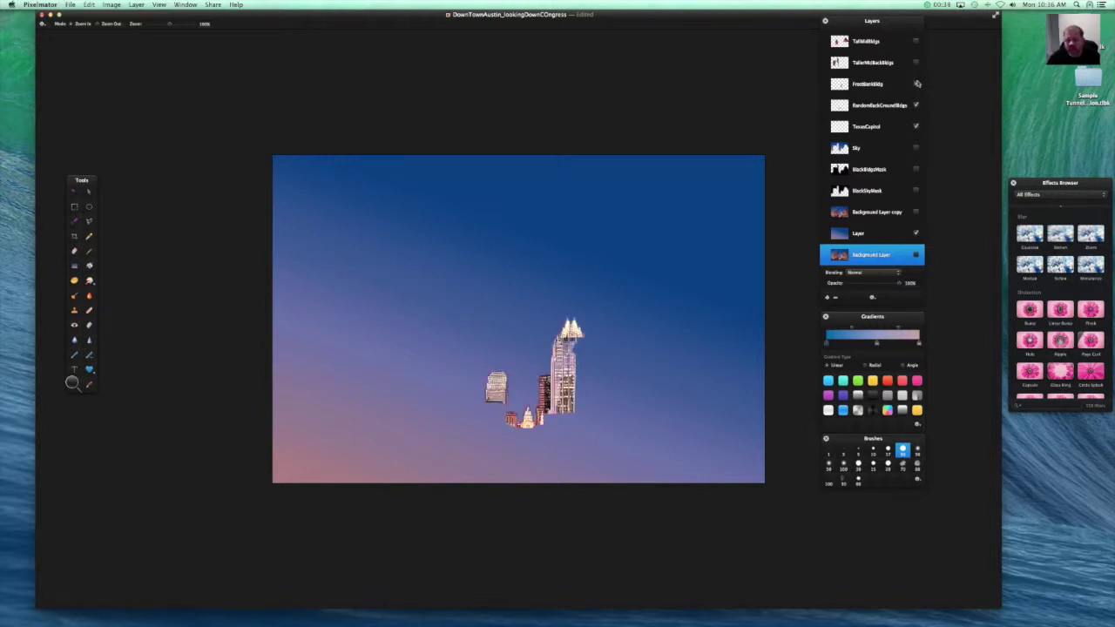
pyautogui.click(916, 63)
pyautogui.click(915, 43)
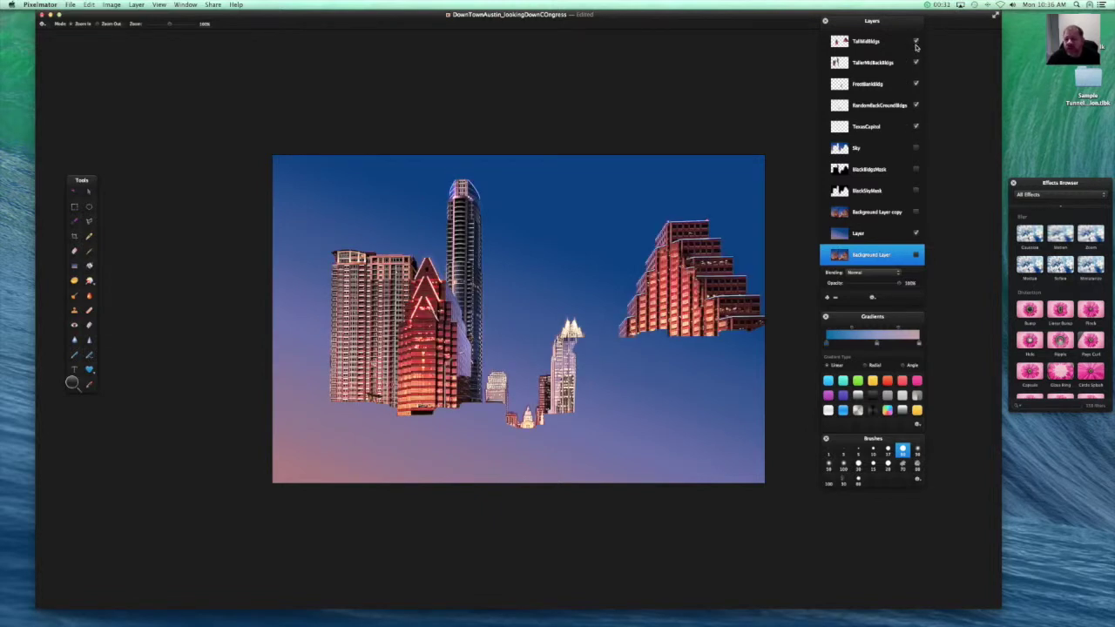
# - Show the trees, traffic and mid buildings layer and the StreetForeGround layer
pyautogui.scroll(2, 899, 106)
pyautogui.scroll(1, 900, 106)
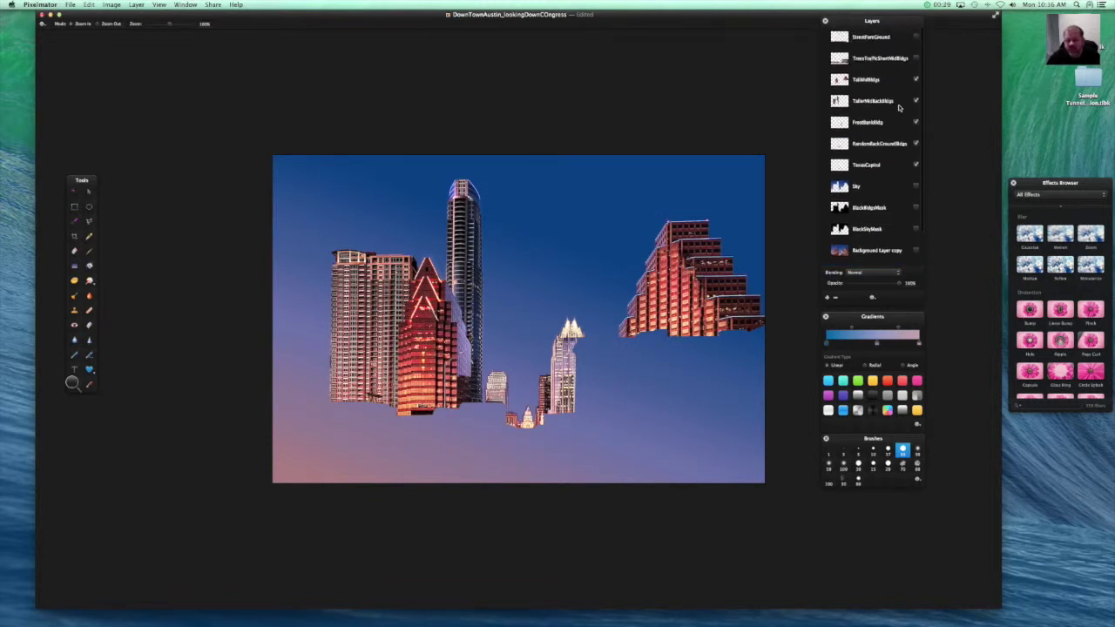
pyautogui.click(915, 55)
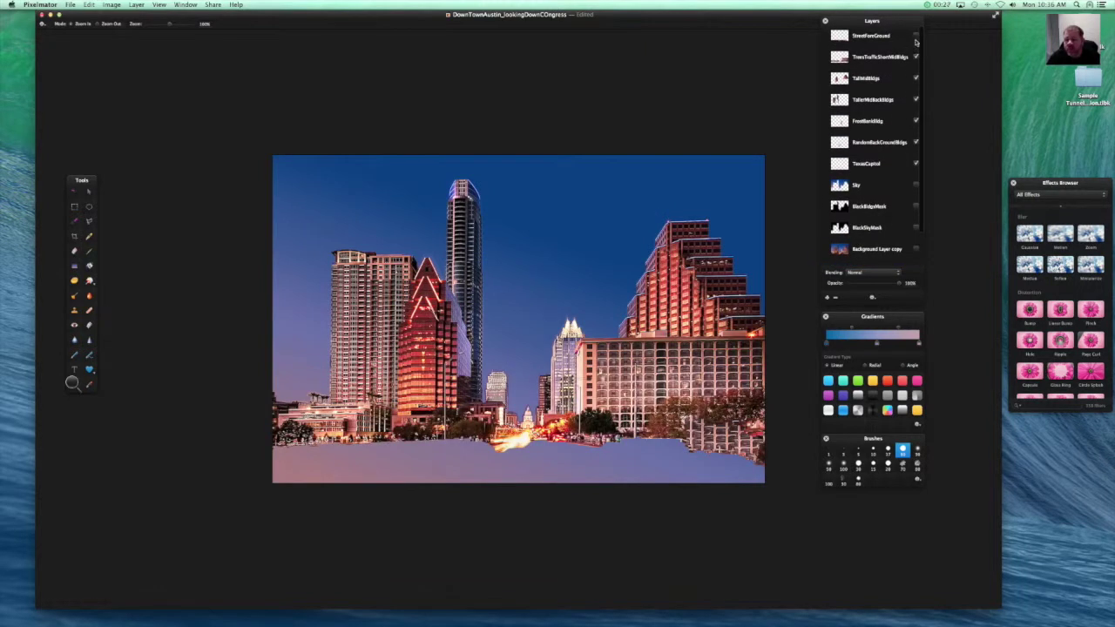
pyautogui.click(915, 37)
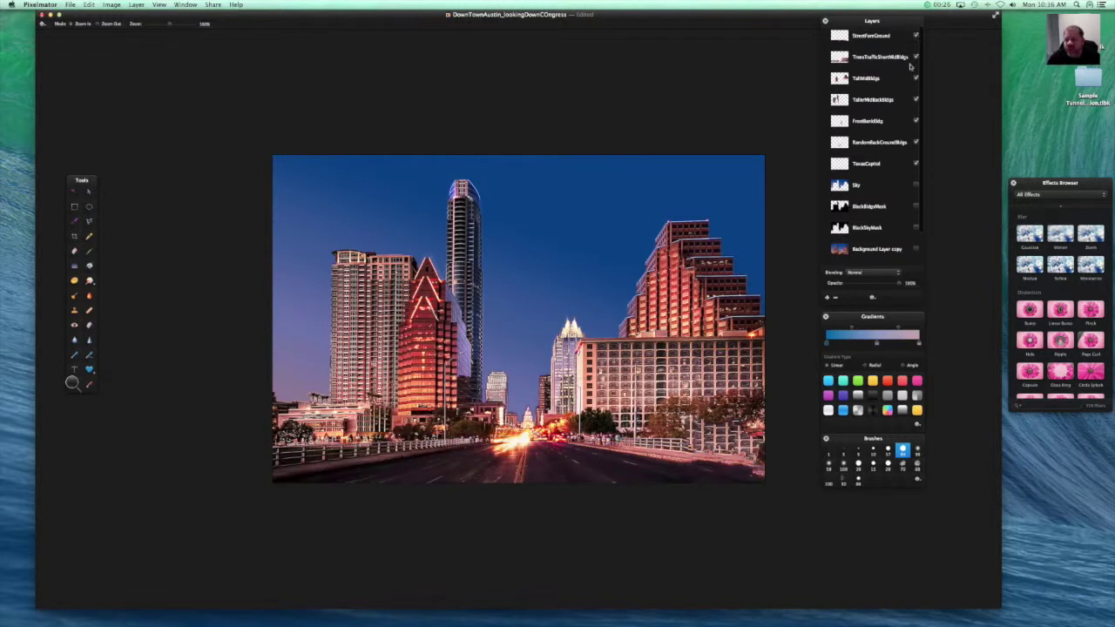
pyautogui.scroll(-1, 881, 121)
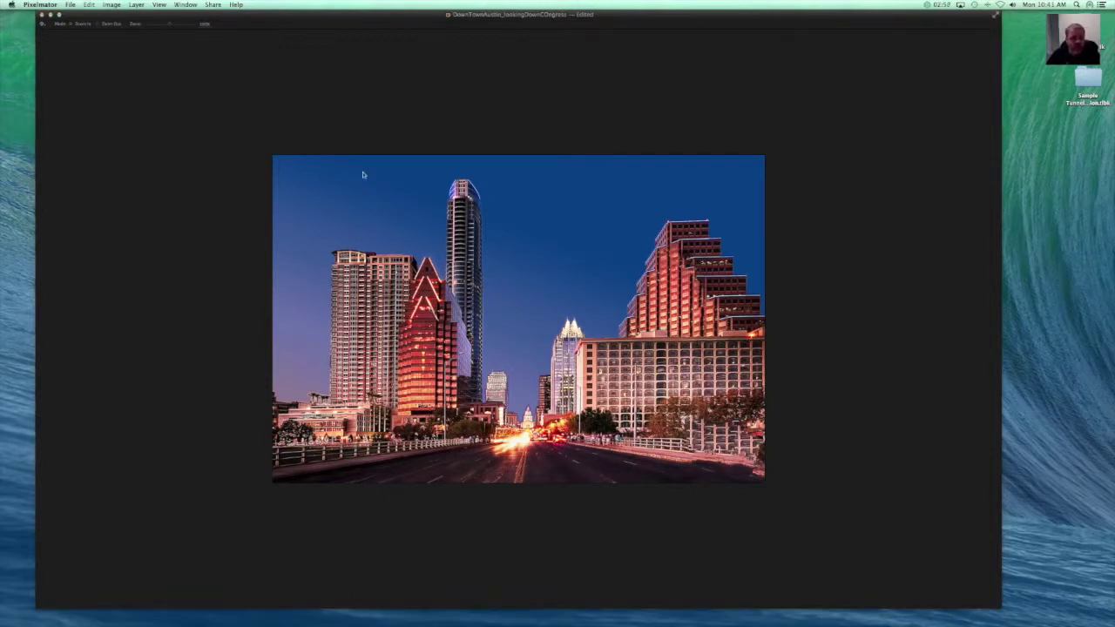
# - Restore Pixelmator's palettes and switch to Motion's minimized Untitled project
pyautogui.press('Tab')
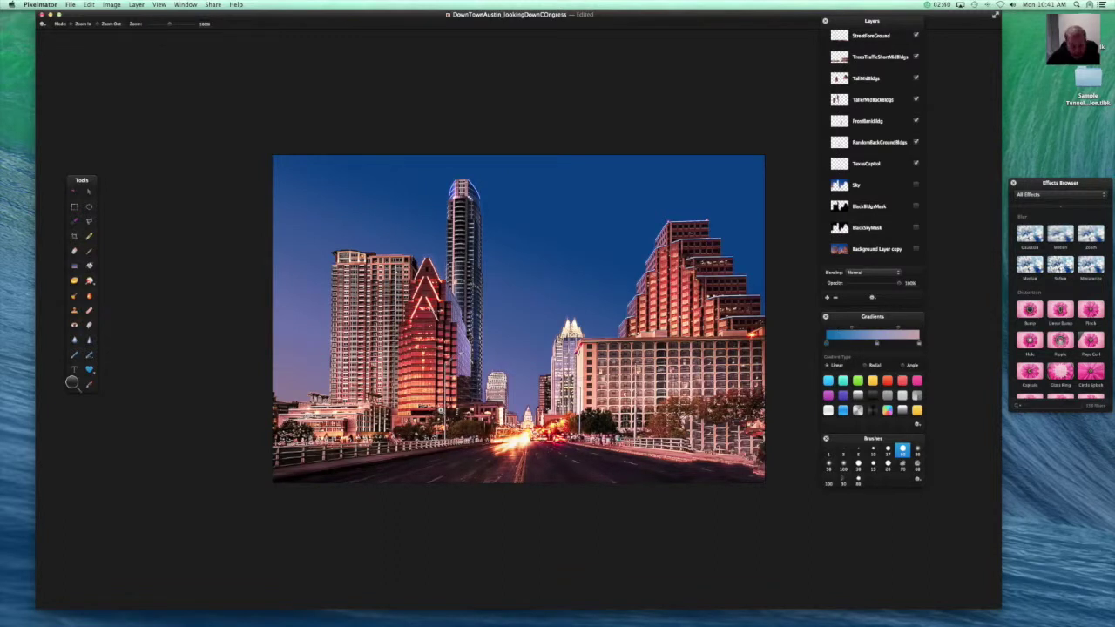
pyautogui.press('super+Tab')
pyautogui.press('super+Tab')
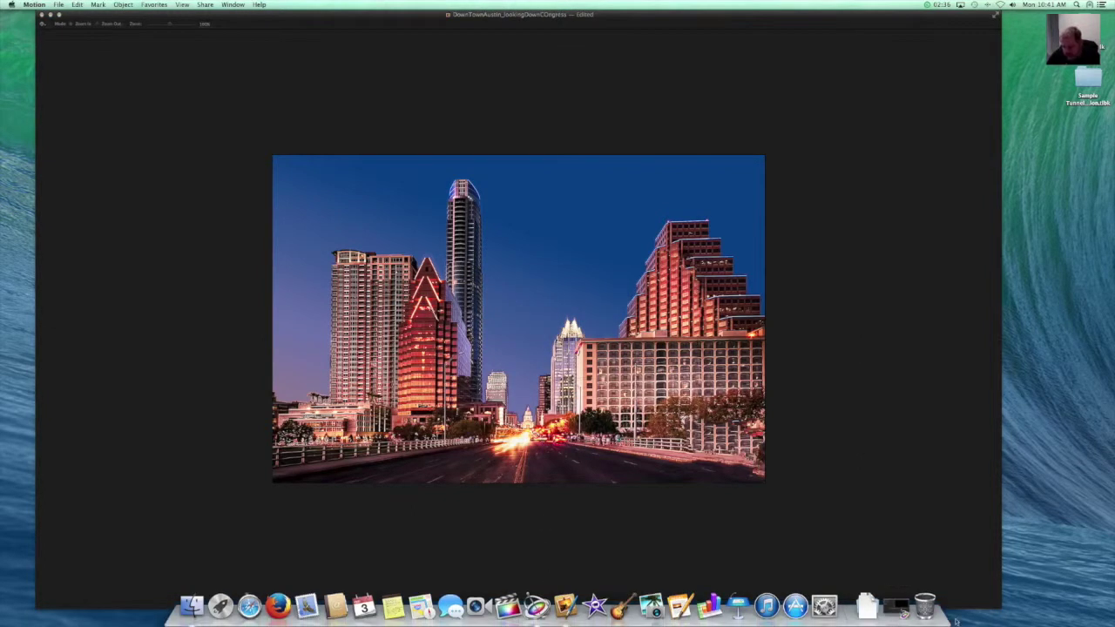
pyautogui.click(895, 608)
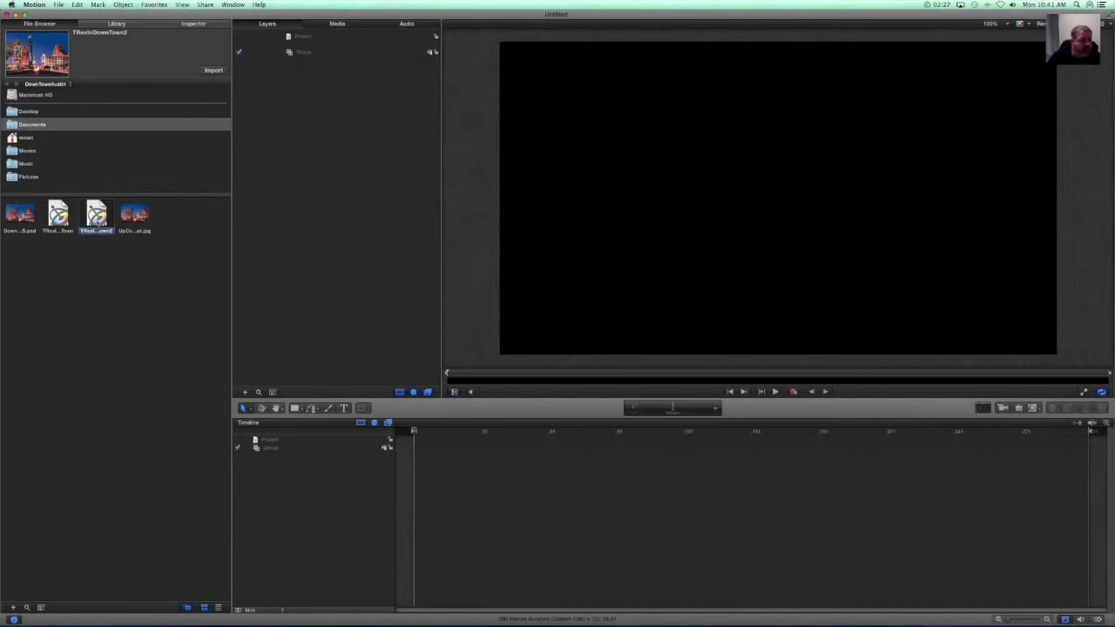
# - Open TRexInDownTown2 and play its T-rex animation from frame 1, then pause
pyautogui.doubleClick(95, 217)
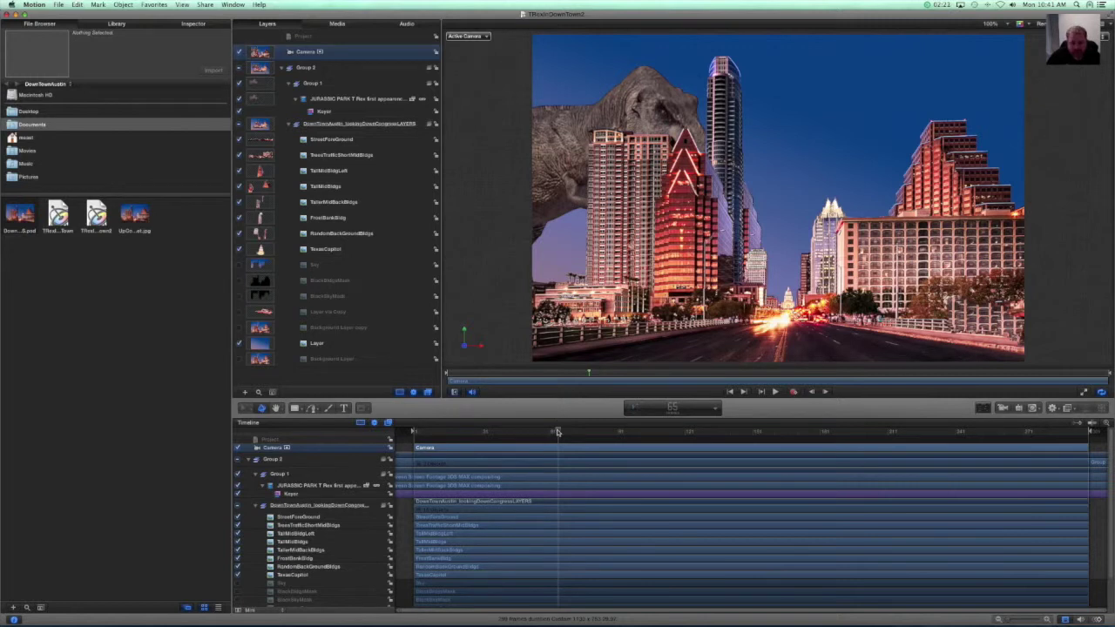
pyautogui.moveTo(557, 432); pyautogui.dragTo(398, 432)
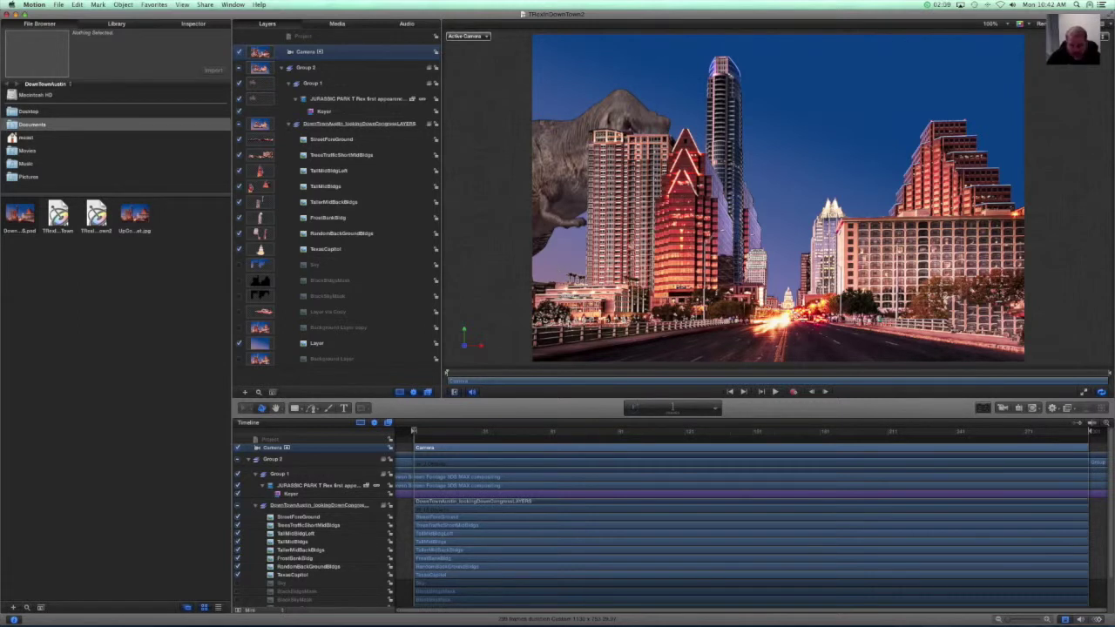
pyautogui.click(775, 392)
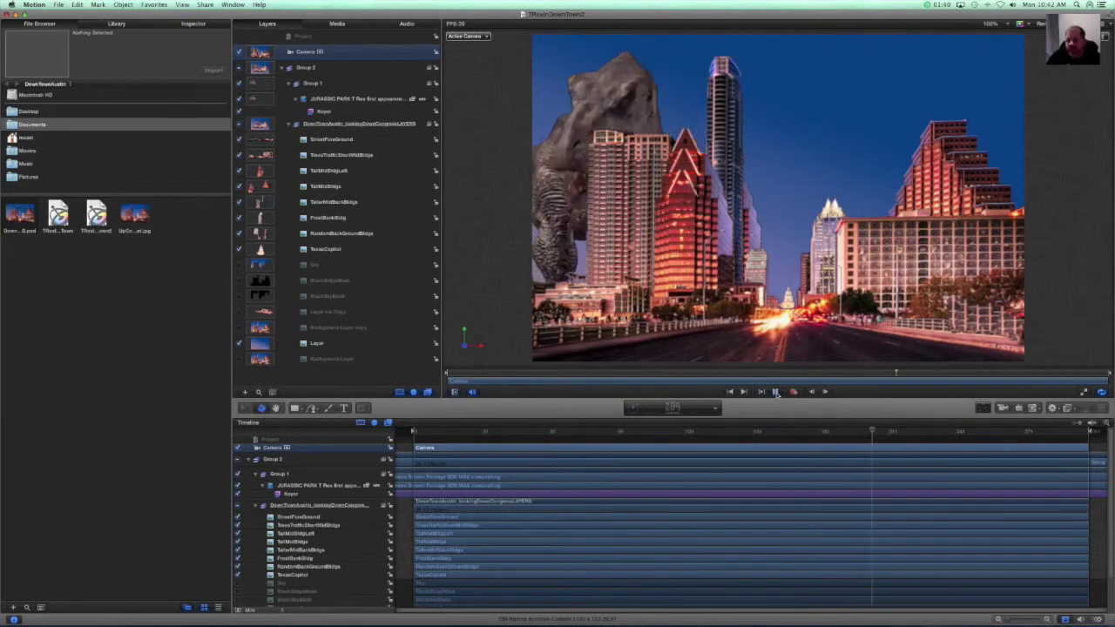
pyautogui.click(775, 392)
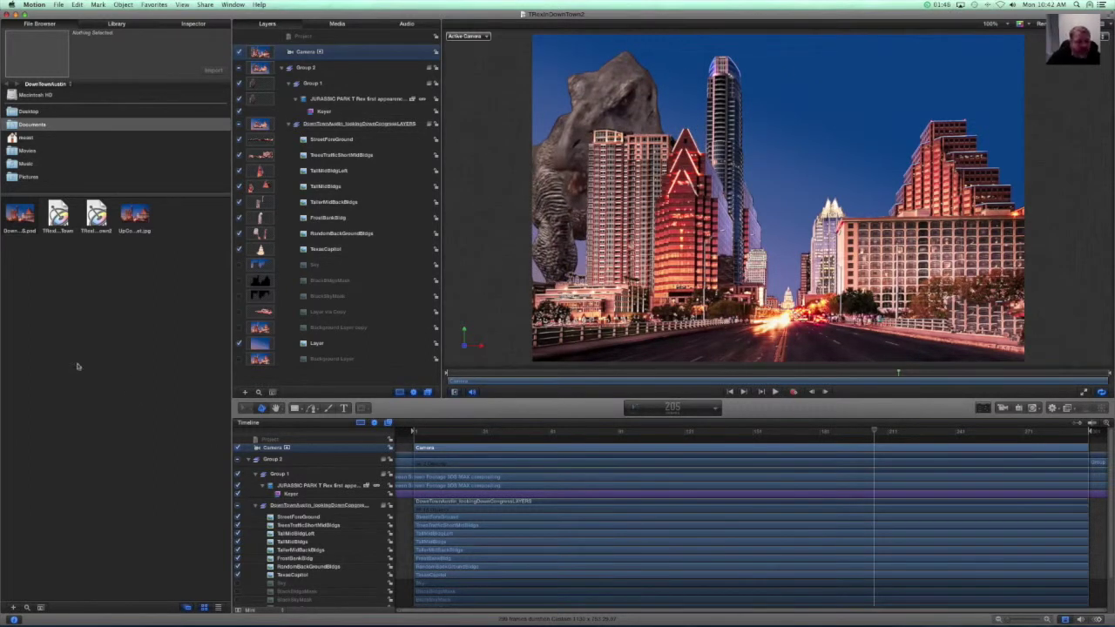
# - Start a new project and import the DownTownAustin PSD with All Layers kept separate
pyautogui.click(59, 5)
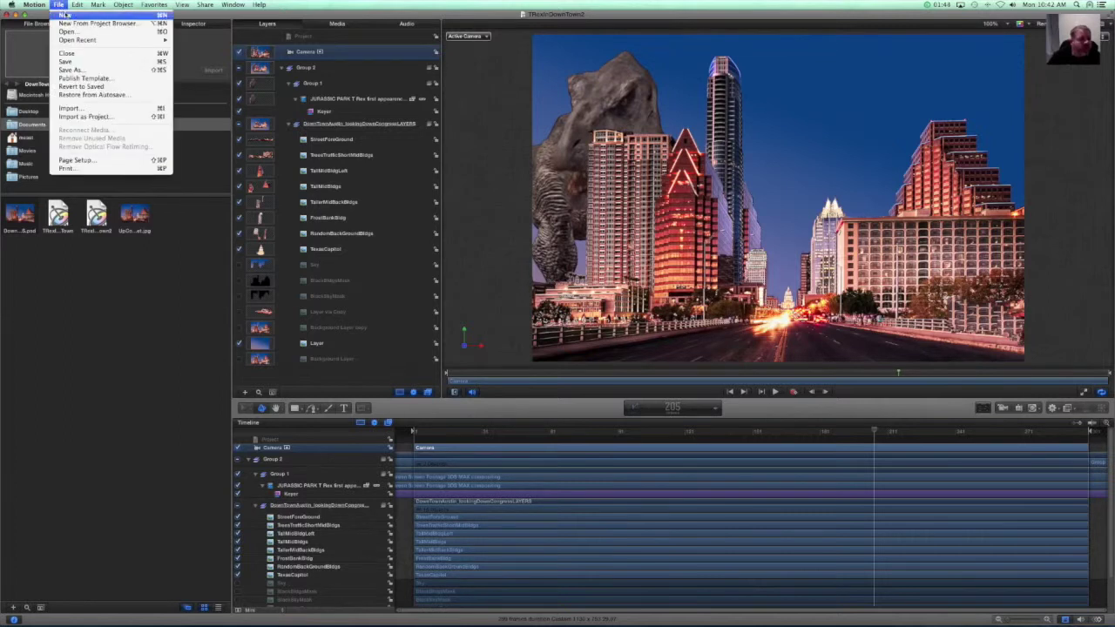
pyautogui.click(65, 15)
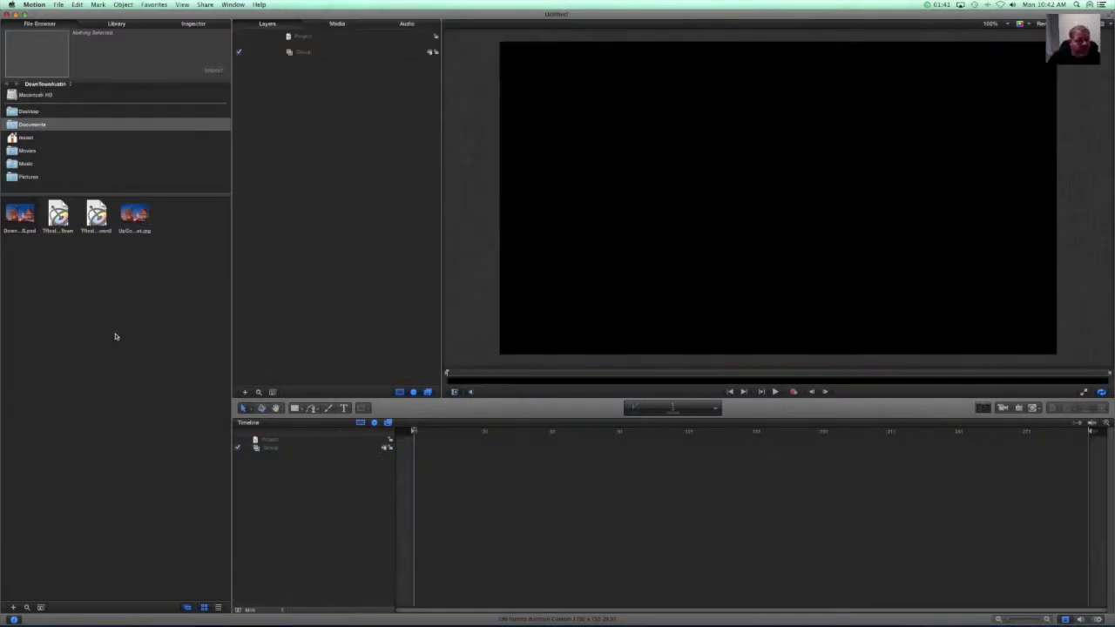
pyautogui.click(57, 4)
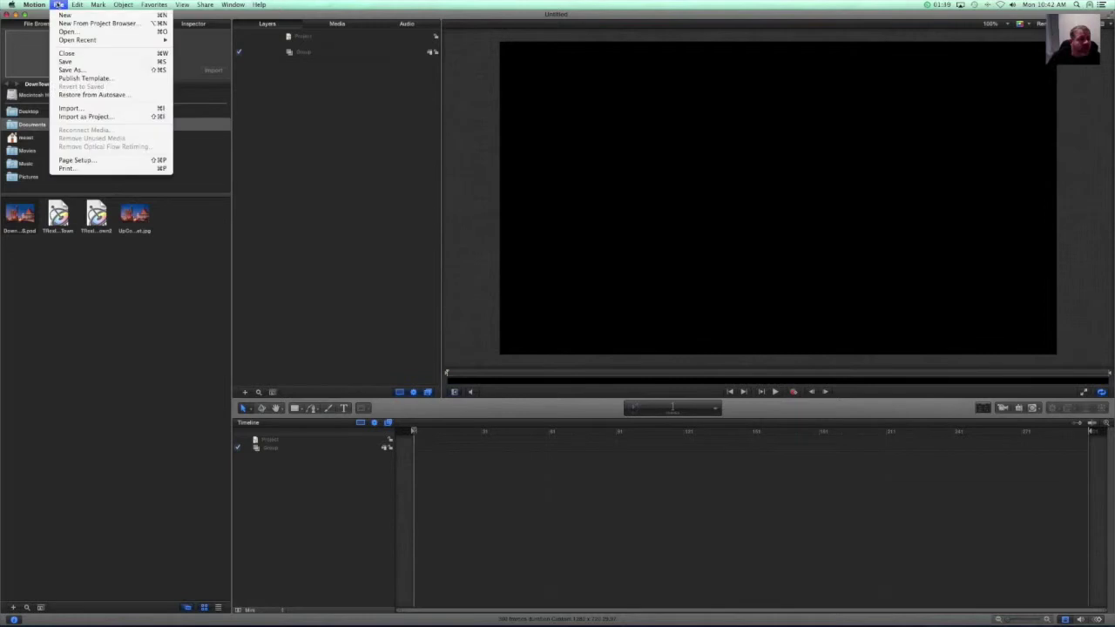
pyautogui.click(90, 109)
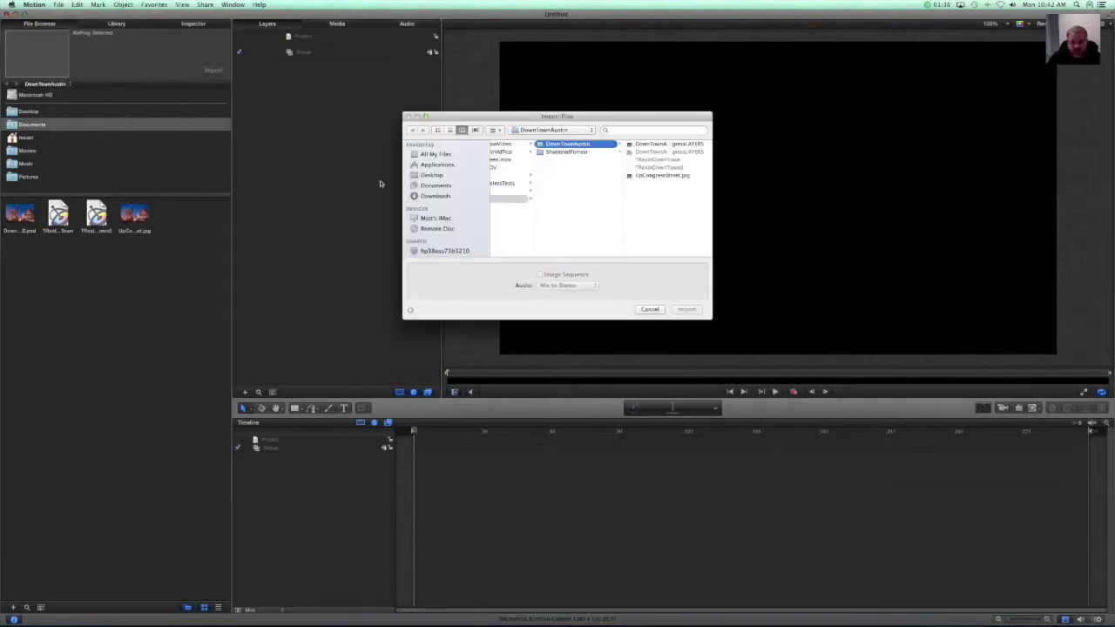
pyautogui.click(647, 145)
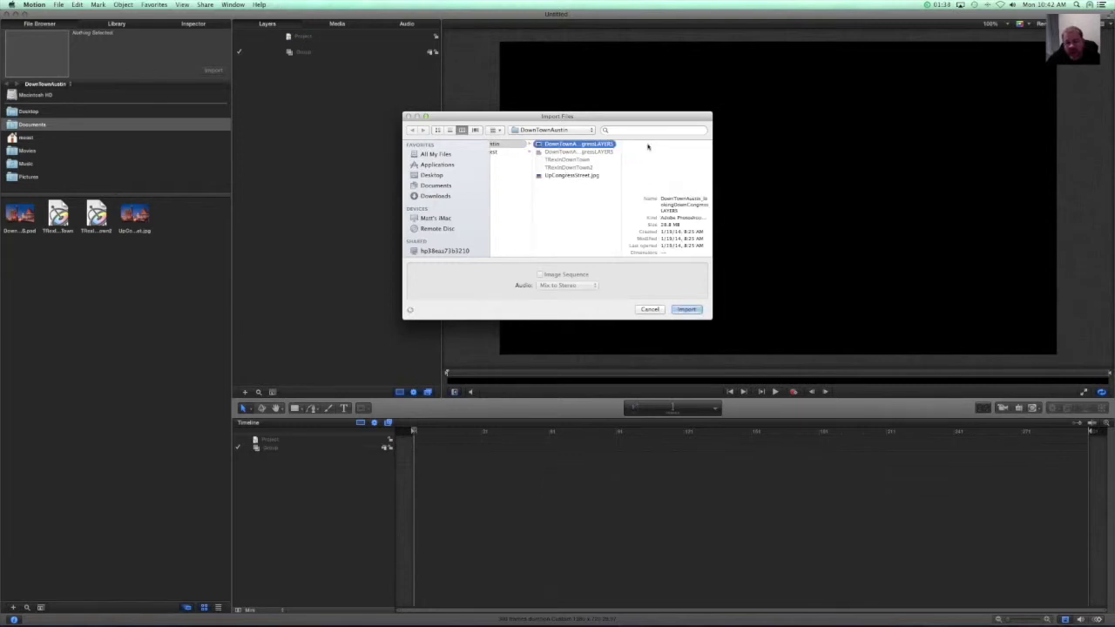
pyautogui.click(686, 310)
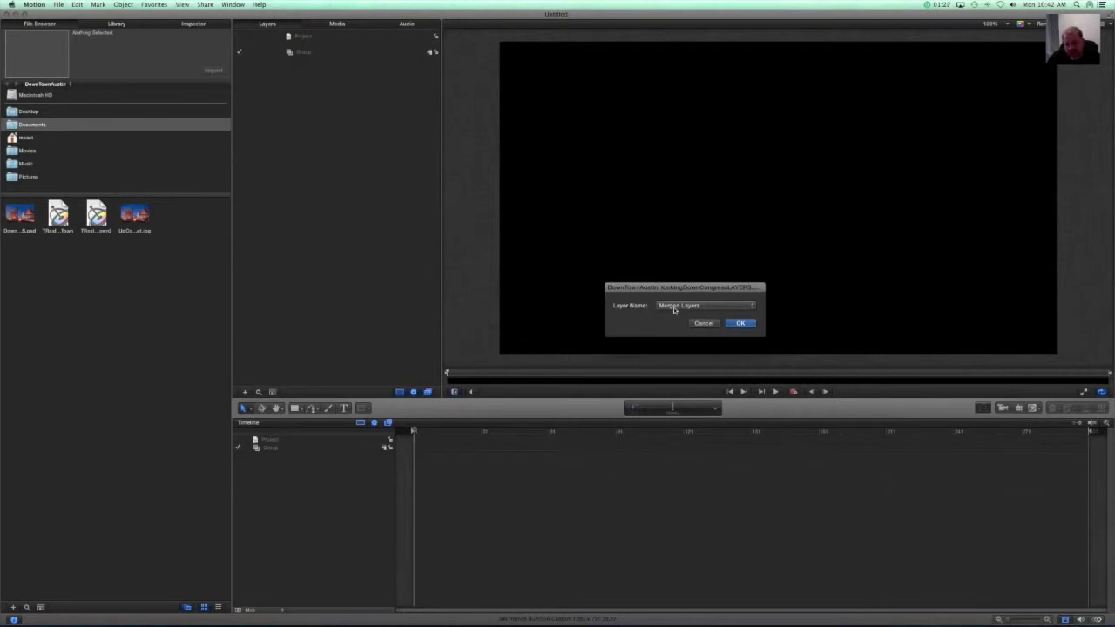
pyautogui.click(673, 310)
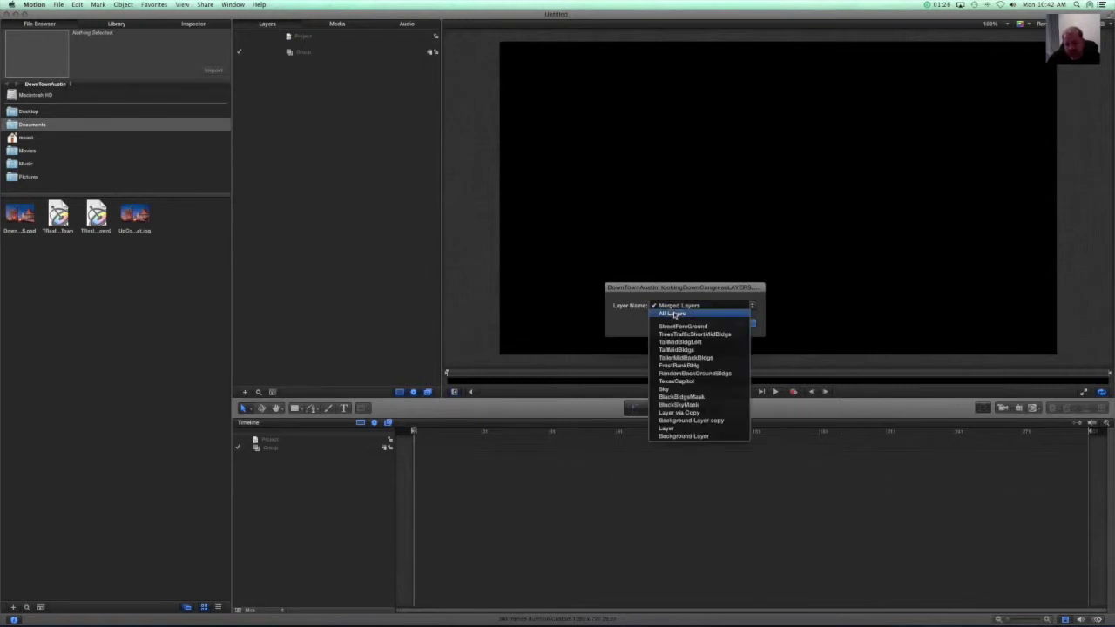
pyautogui.click(673, 313)
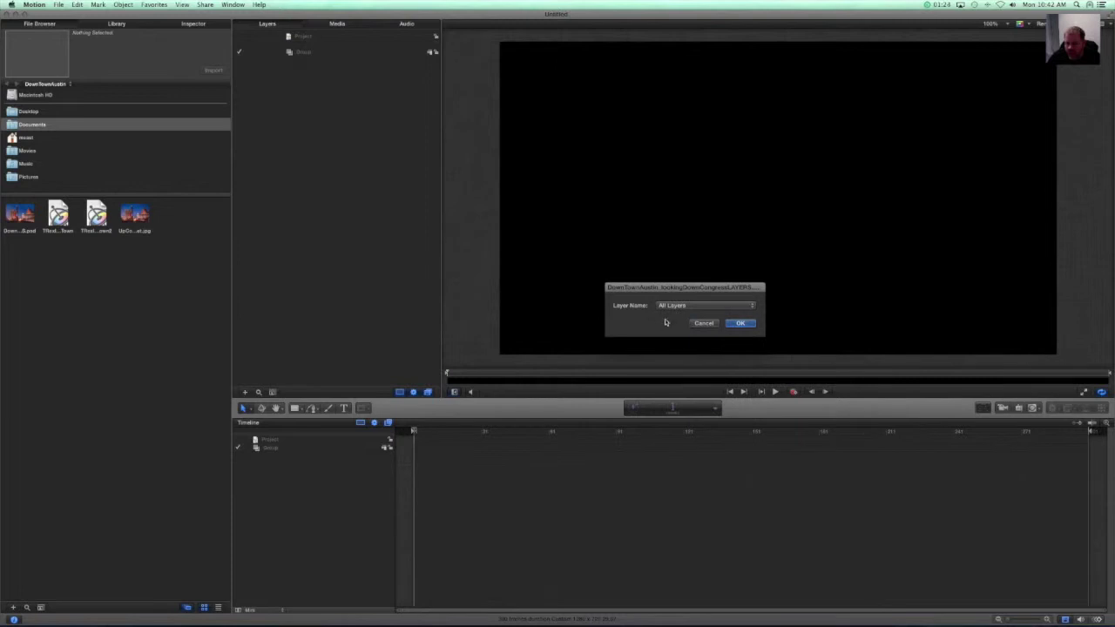
pyautogui.click(741, 324)
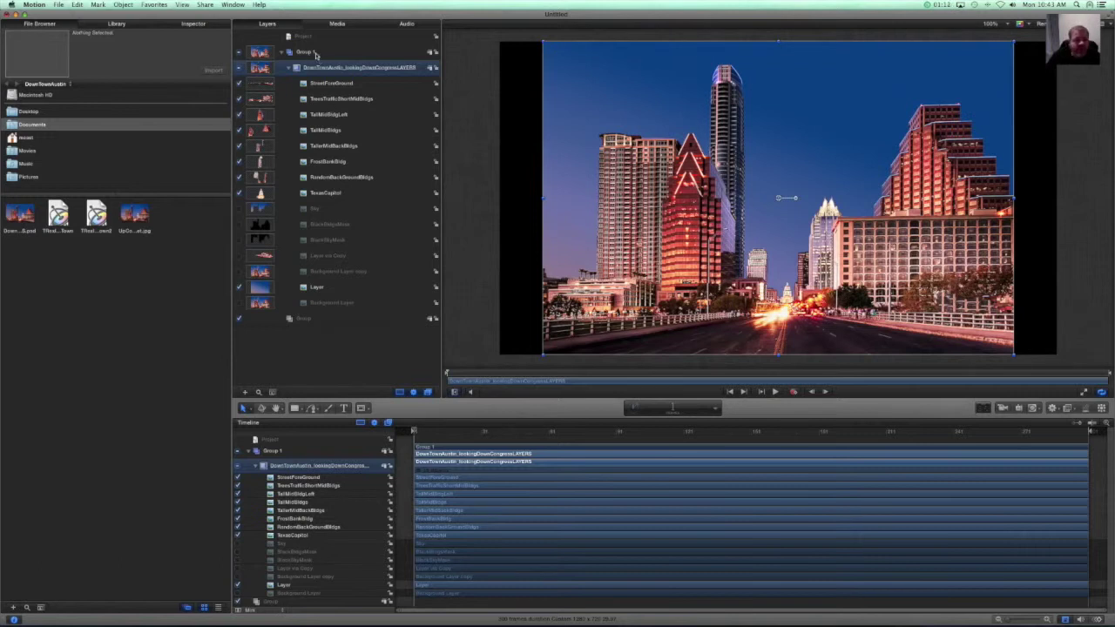
# - Make Group 1 a 3D group
pyautogui.click(327, 54)
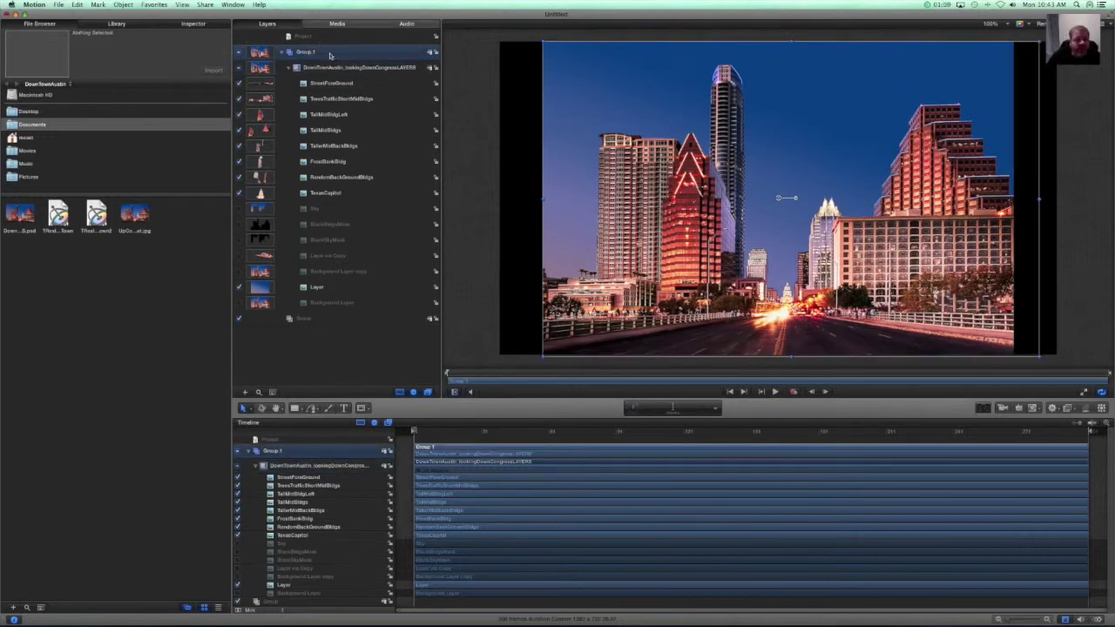
pyautogui.rightClick(329, 56)
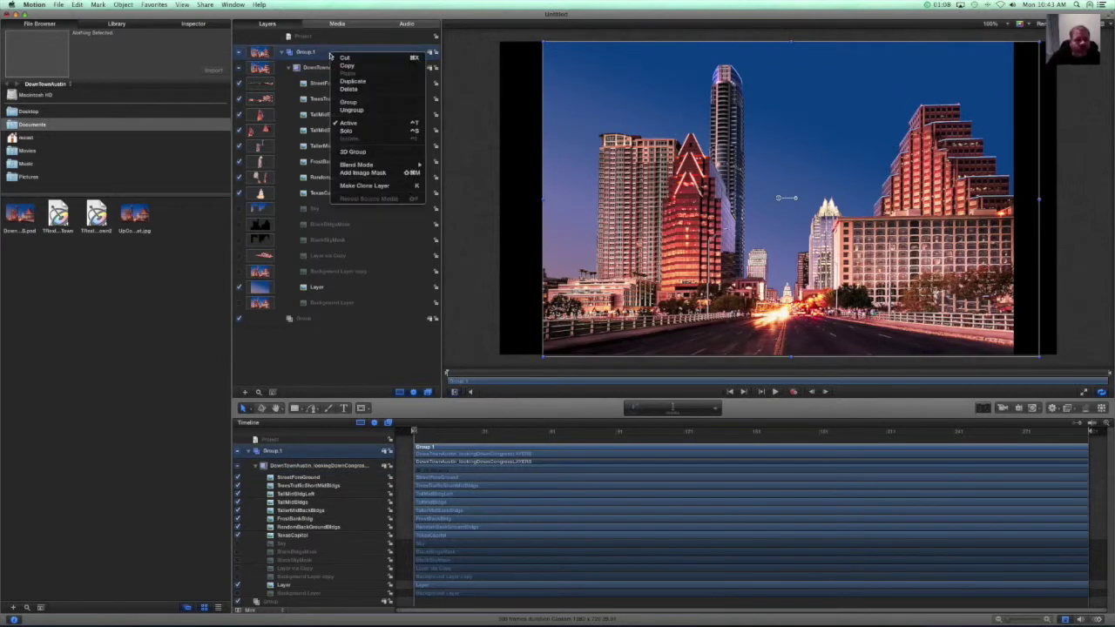
pyautogui.click(356, 152)
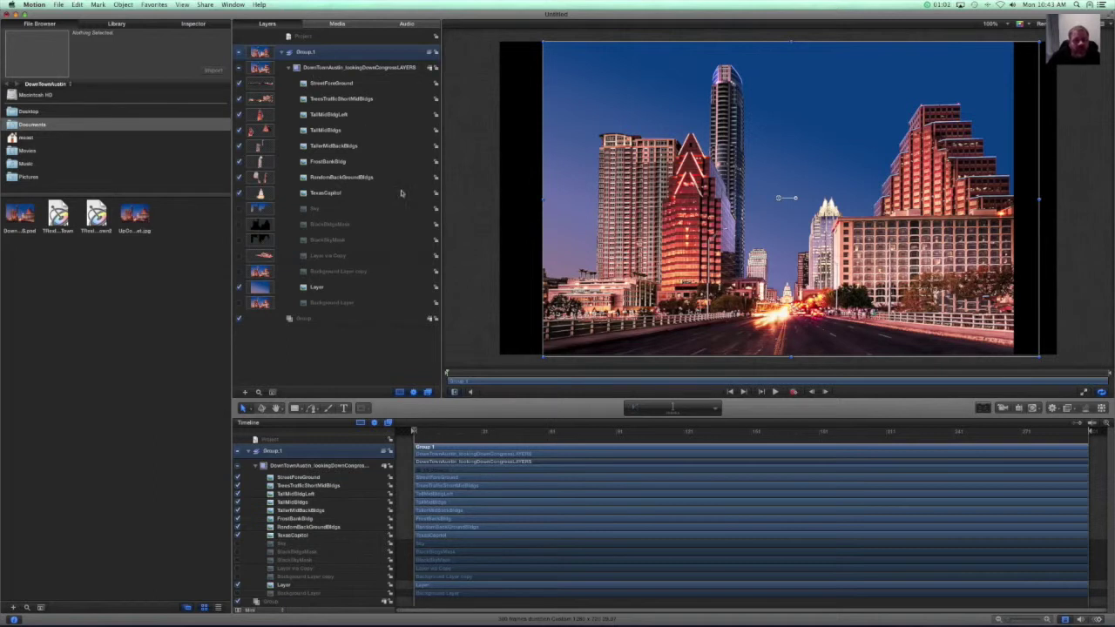
# - Make the DownTownAustin layer group 3D and add a new camera to the scene
pyautogui.click(339, 70)
pyautogui.rightClick(339, 71)
pyautogui.click(360, 166)
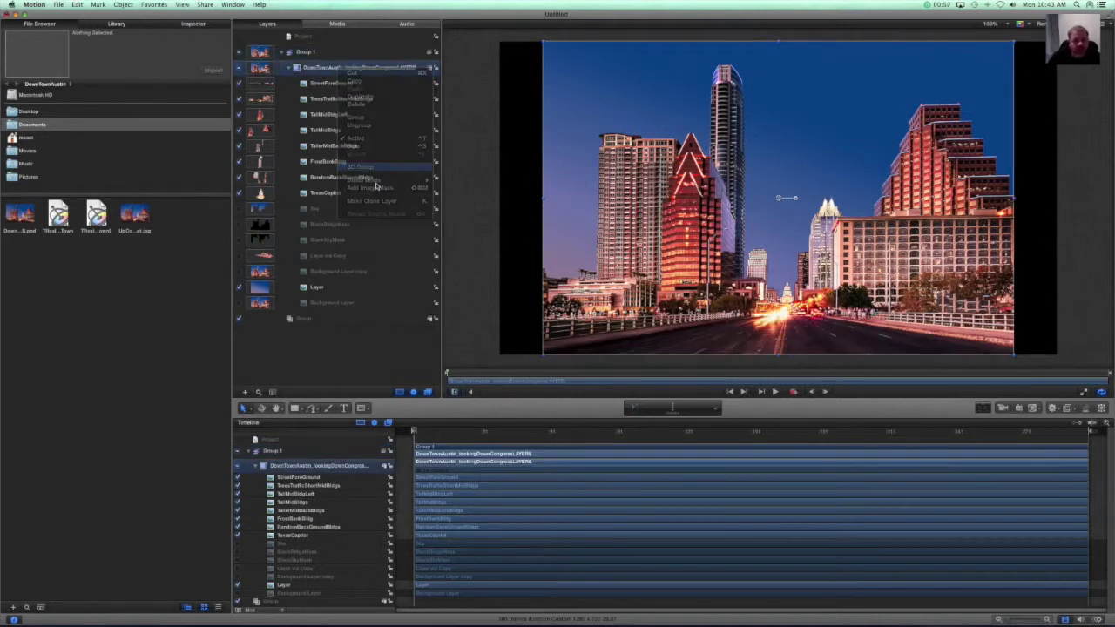
pyautogui.click(457, 331)
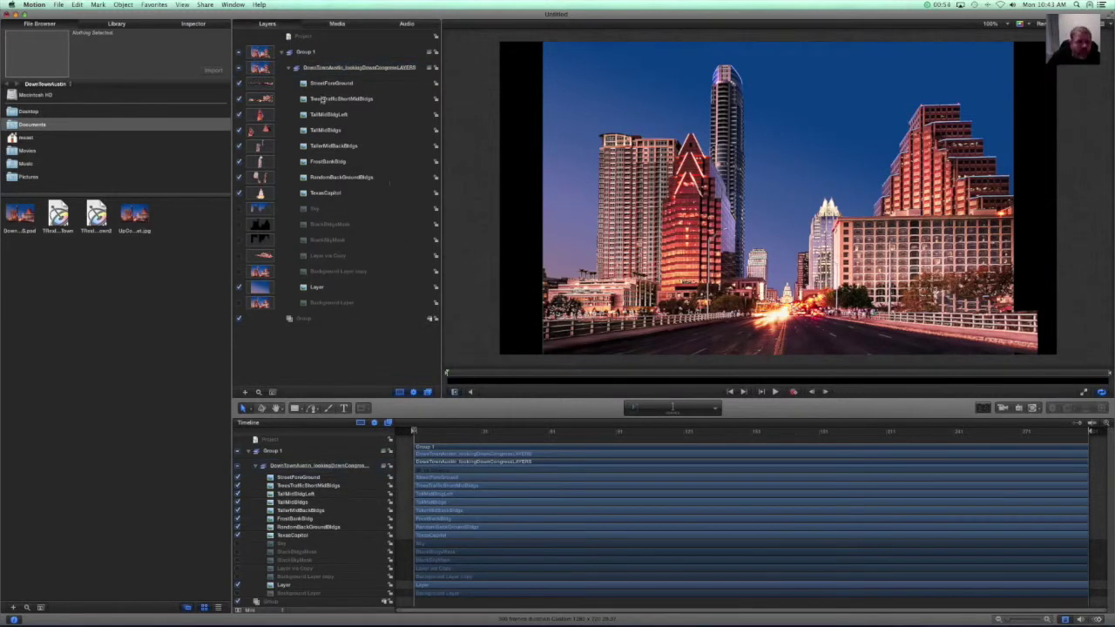
pyautogui.click(325, 71)
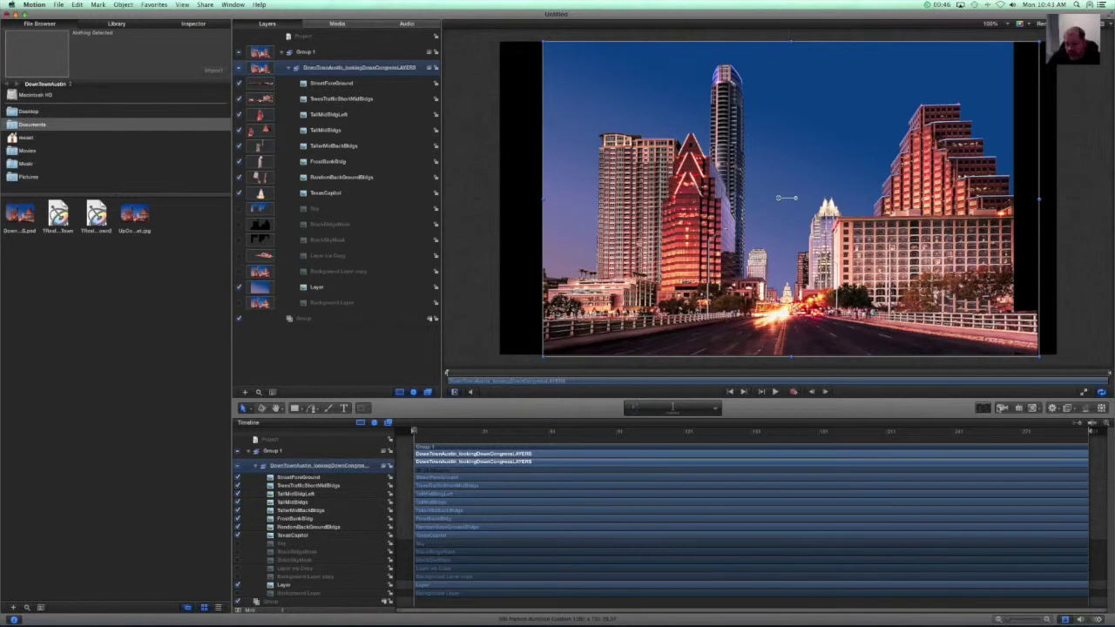
pyautogui.click(1002, 408)
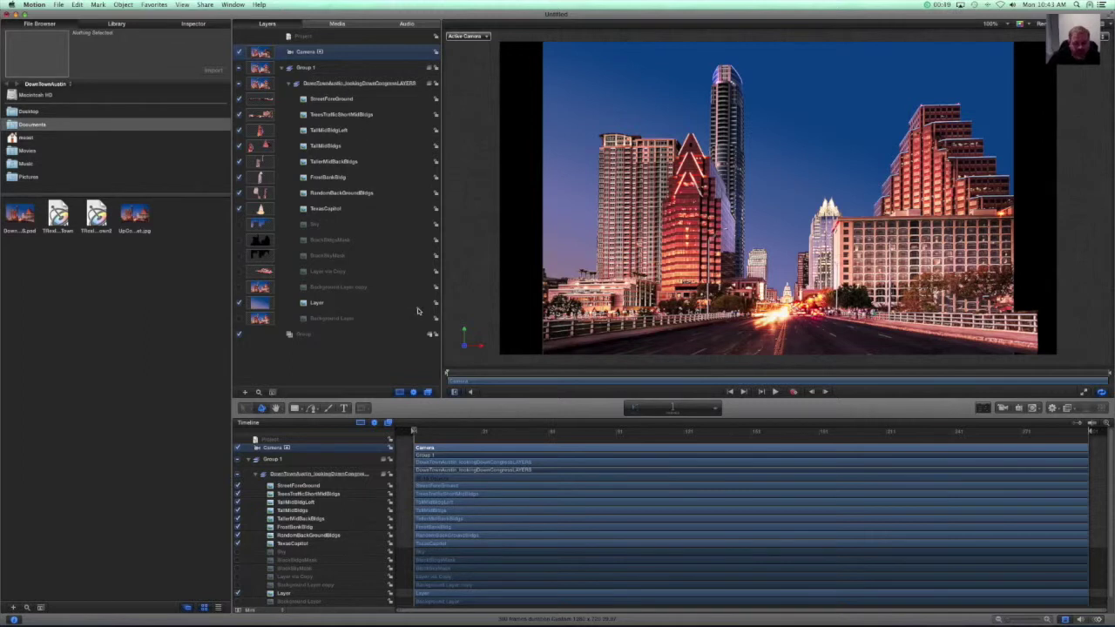
# - Switch to the Left 3D view and push the sky layer 'Layer' back in Z
pyautogui.moveTo(450, 346)
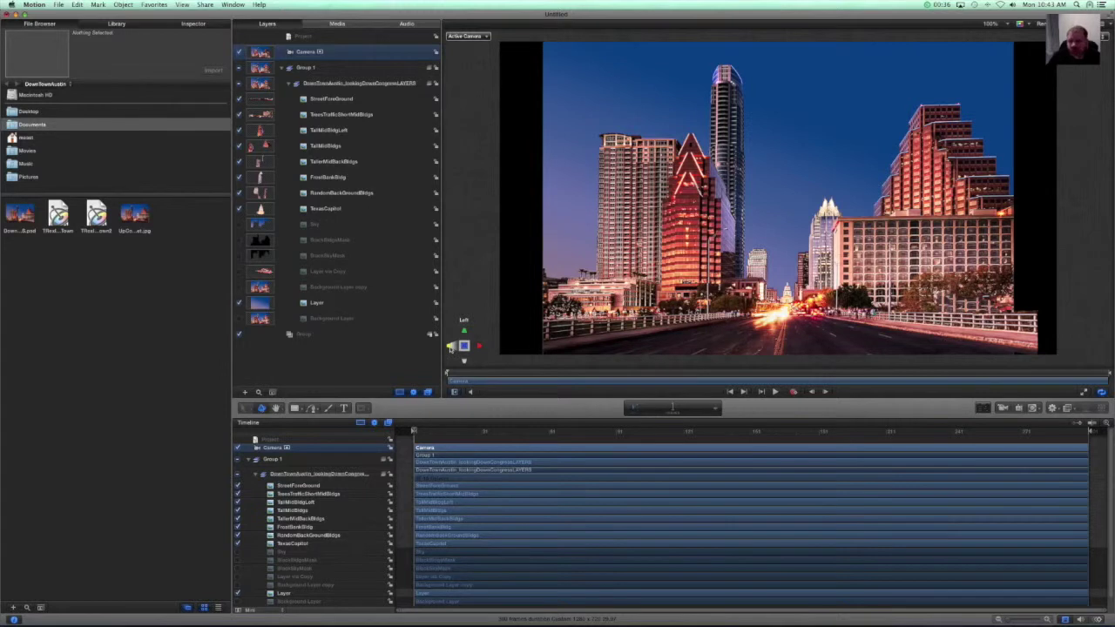
pyautogui.click(450, 347)
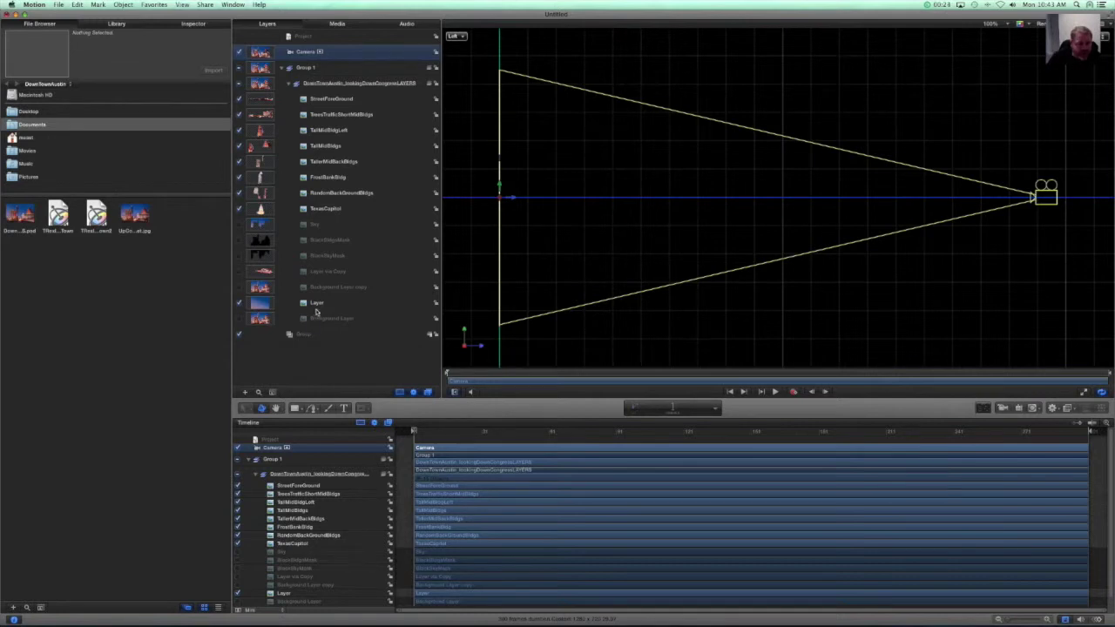
pyautogui.click(319, 304)
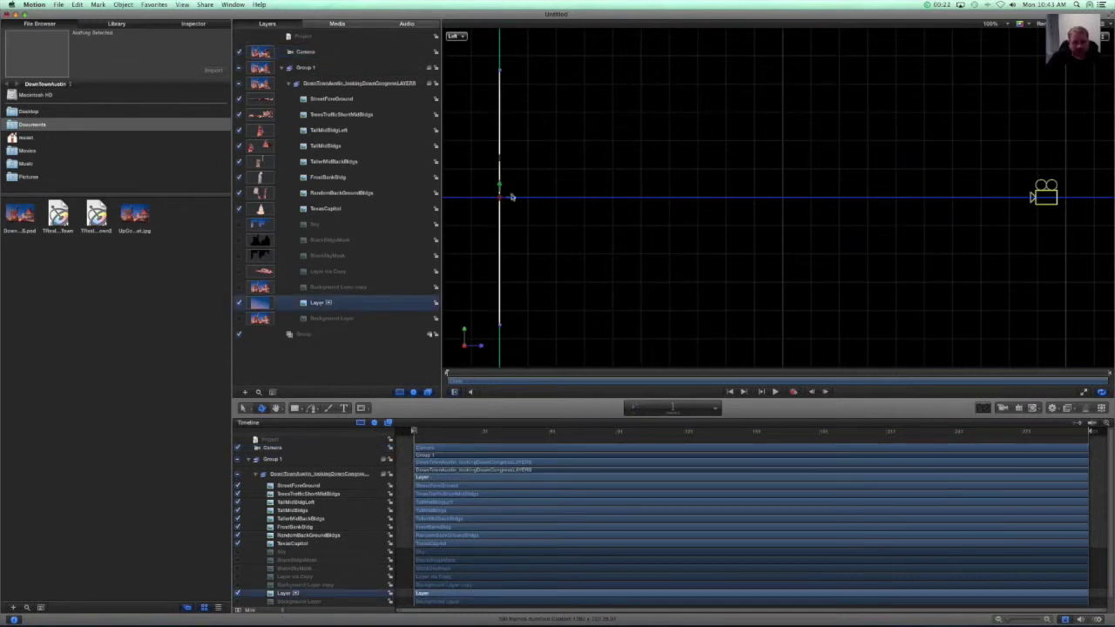
pyautogui.moveTo(511, 199); pyautogui.dragTo(476, 199)
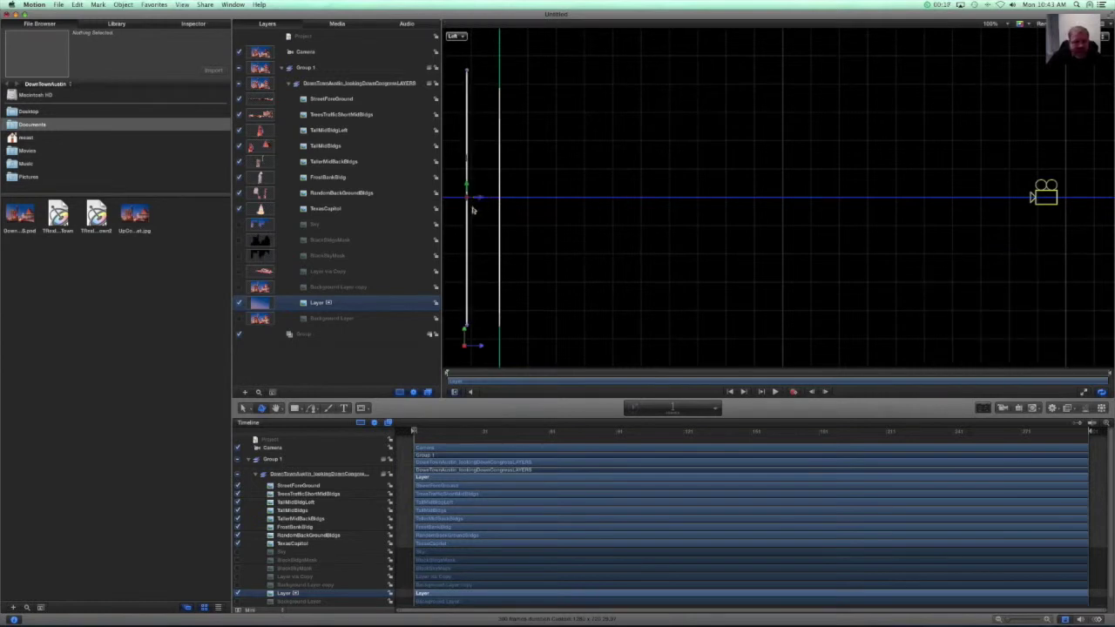
# - Push TexasCapitol and RandomBackGroundBldgs further back along the Z axis
pyautogui.click(320, 212)
pyautogui.moveTo(507, 273); pyautogui.dragTo(486, 276)
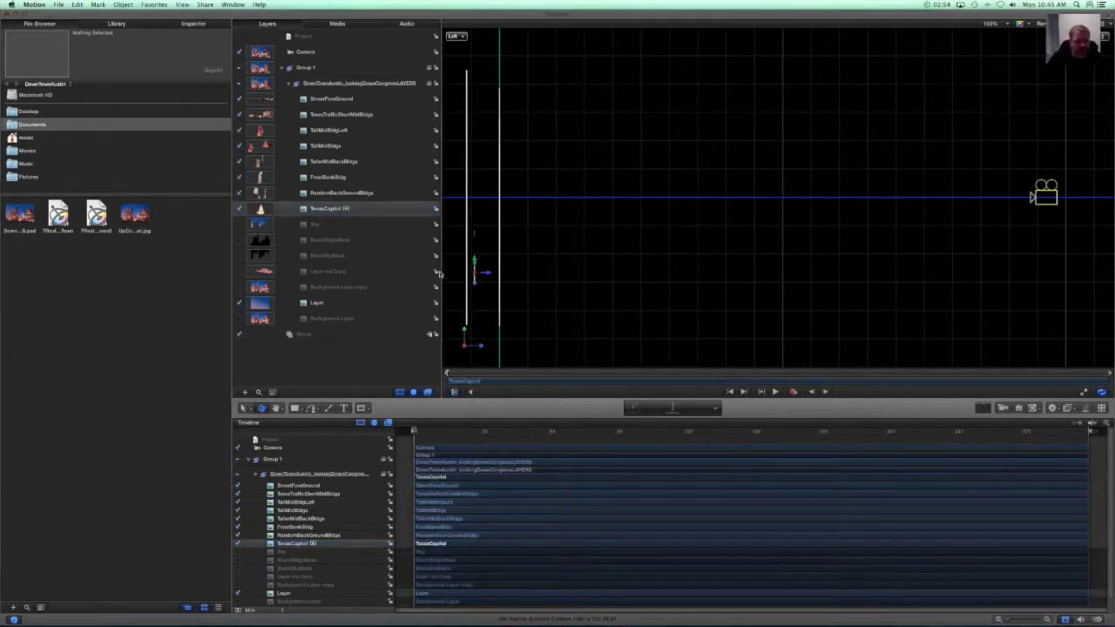
pyautogui.click(322, 197)
pyautogui.click(343, 193)
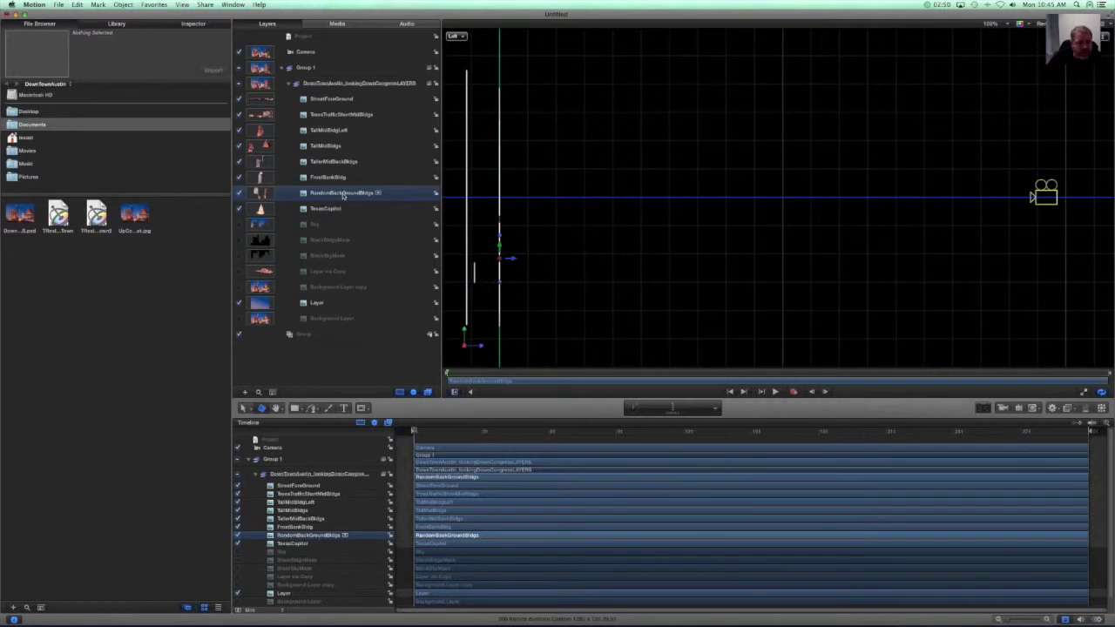
pyautogui.click(513, 263)
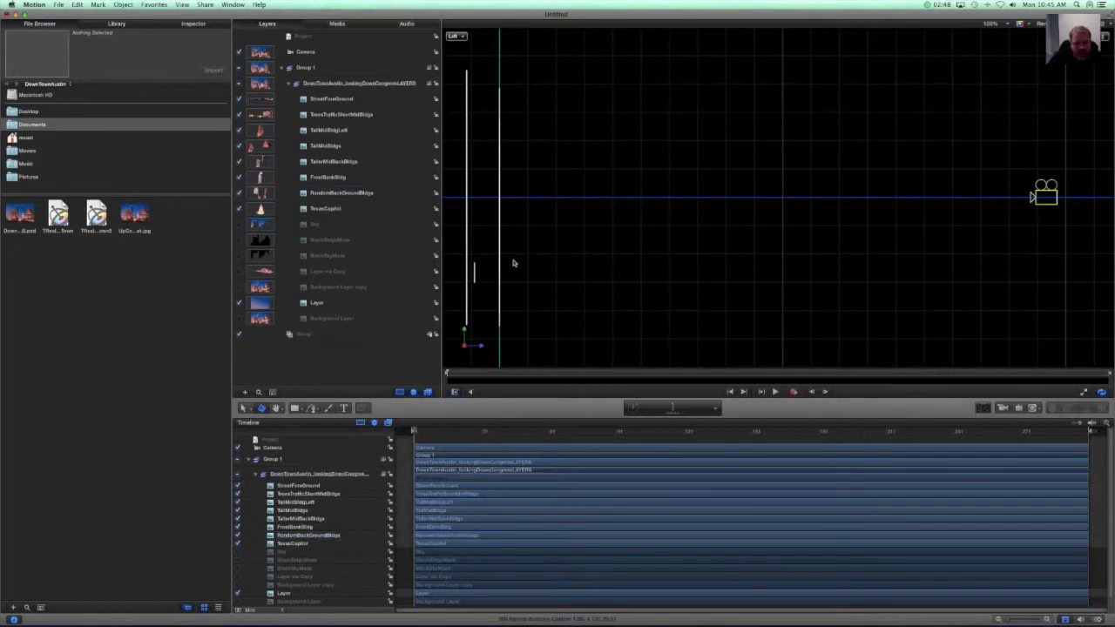
pyautogui.click(335, 194)
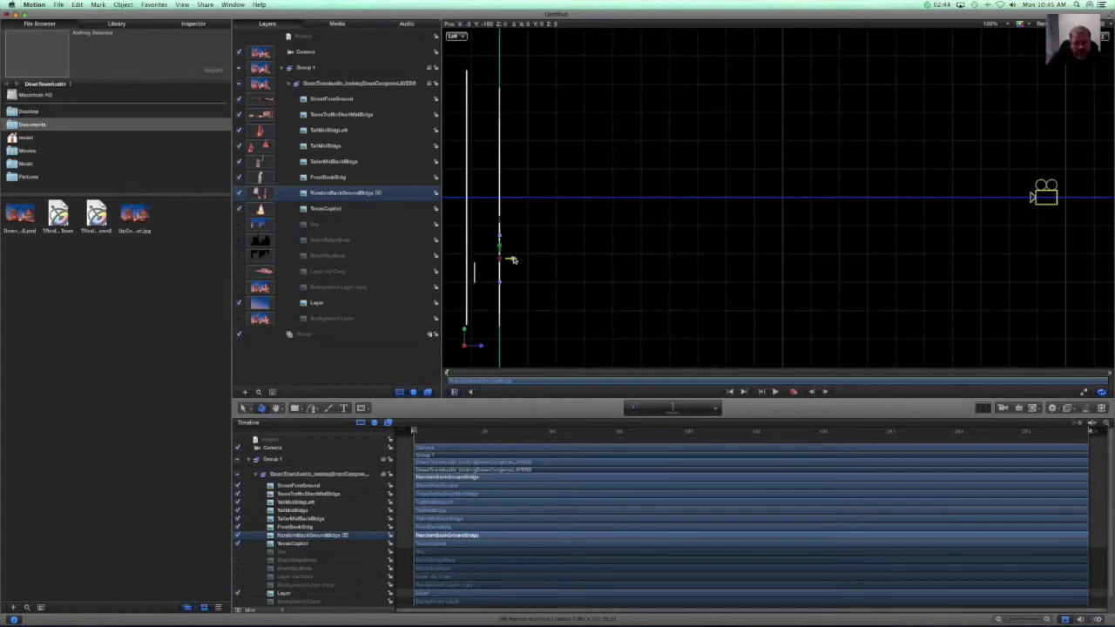
pyautogui.moveTo(512, 260); pyautogui.dragTo(498, 259)
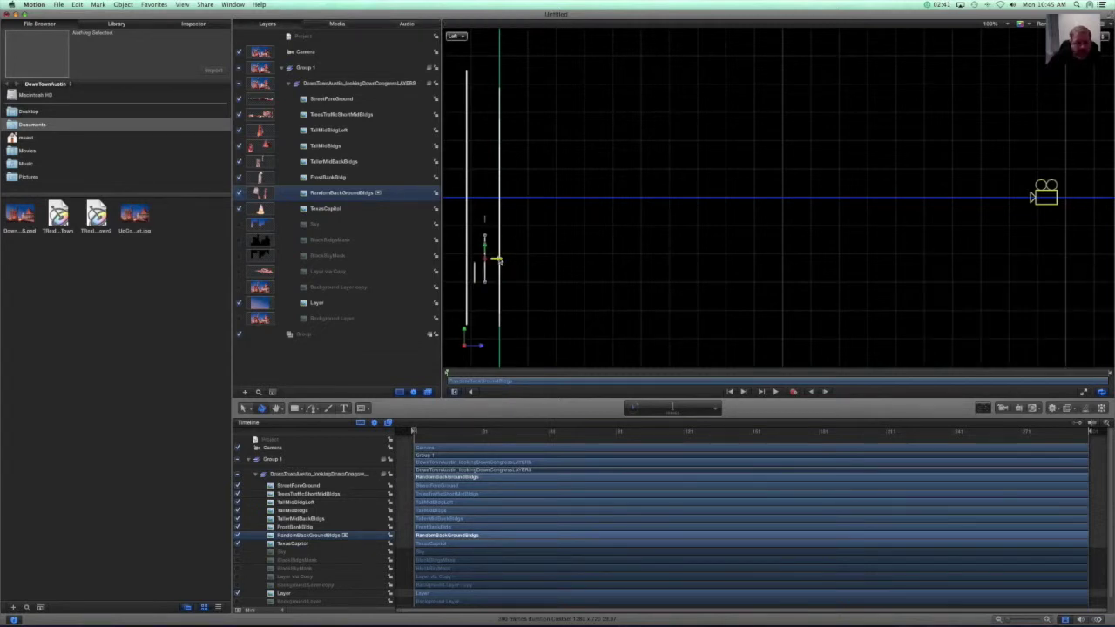
pyautogui.click(317, 178)
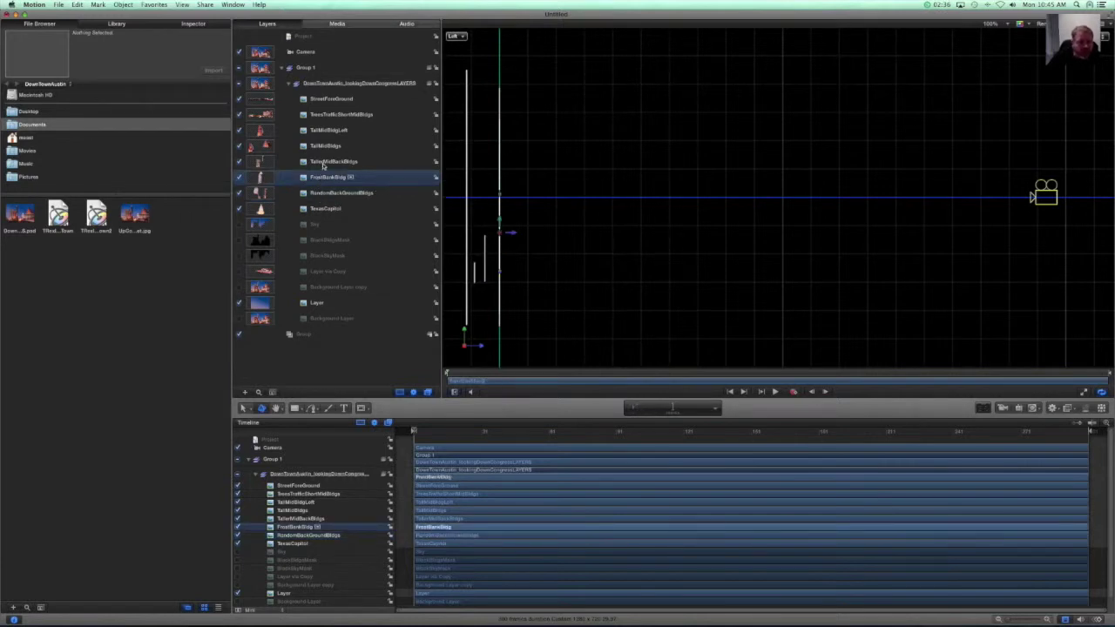
pyautogui.click(323, 147)
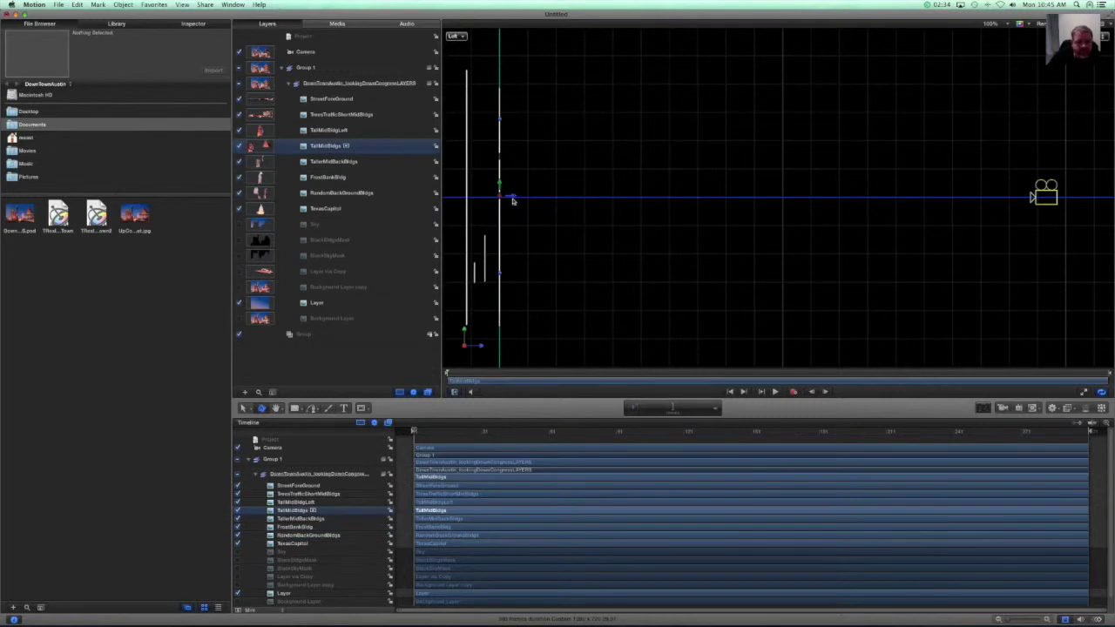
# - Move TallMidBldgs and TallMidBldgsLeft forward along Z toward the camera
pyautogui.moveTo(513, 198); pyautogui.dragTo(523, 200)
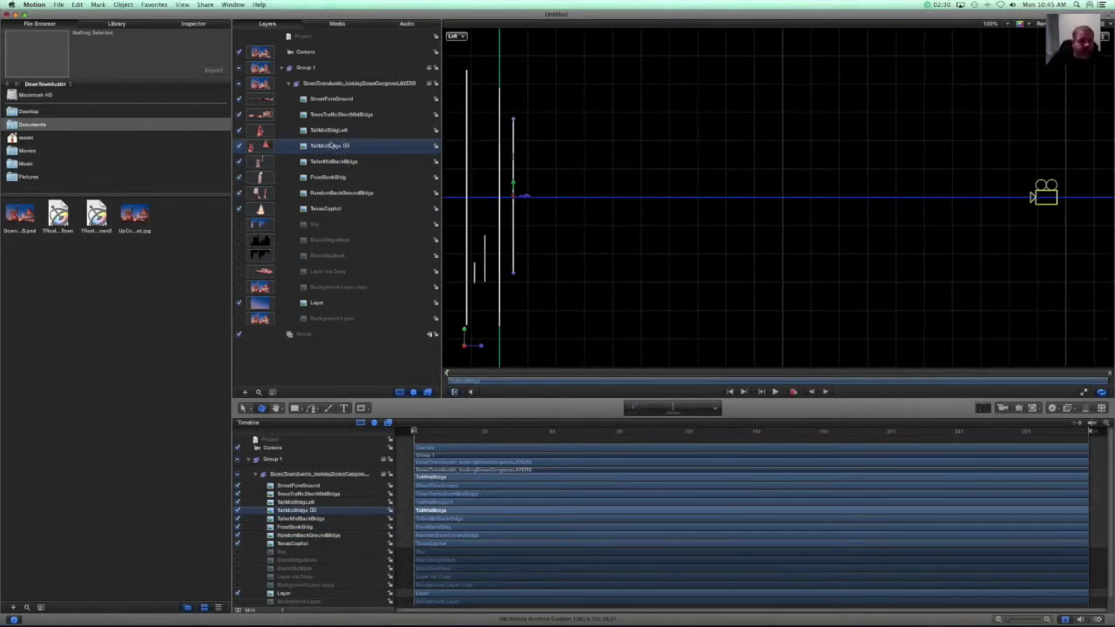
pyautogui.click(329, 130)
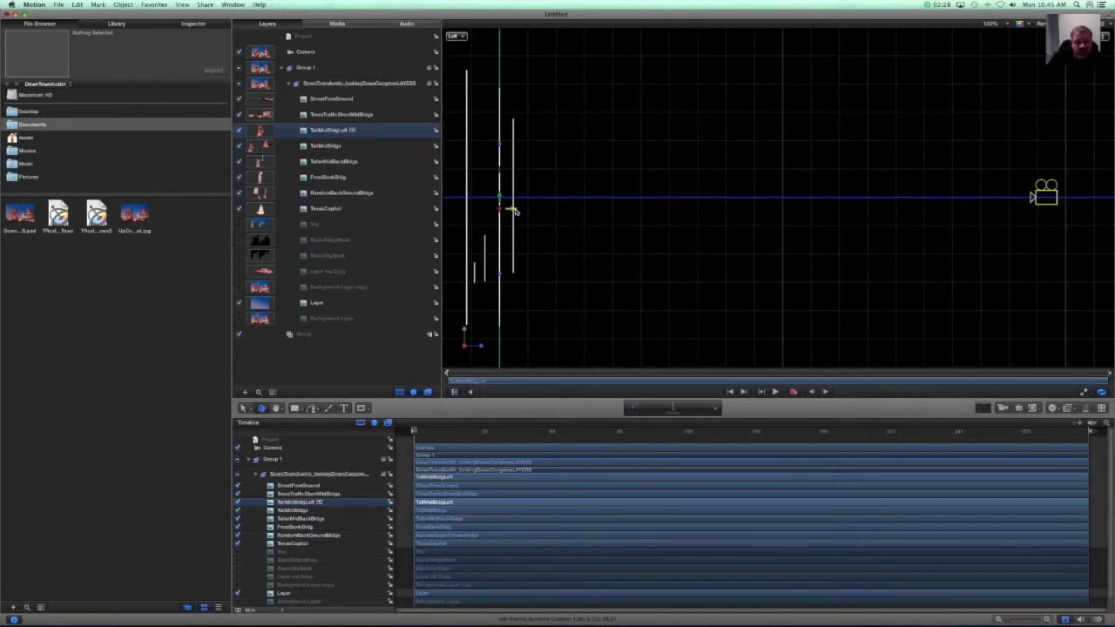
pyautogui.moveTo(512, 209)
pyautogui.mouseDown()
pyautogui.moveTo(538, 211)
pyautogui.moveTo(522, 208)
pyautogui.mouseUp()
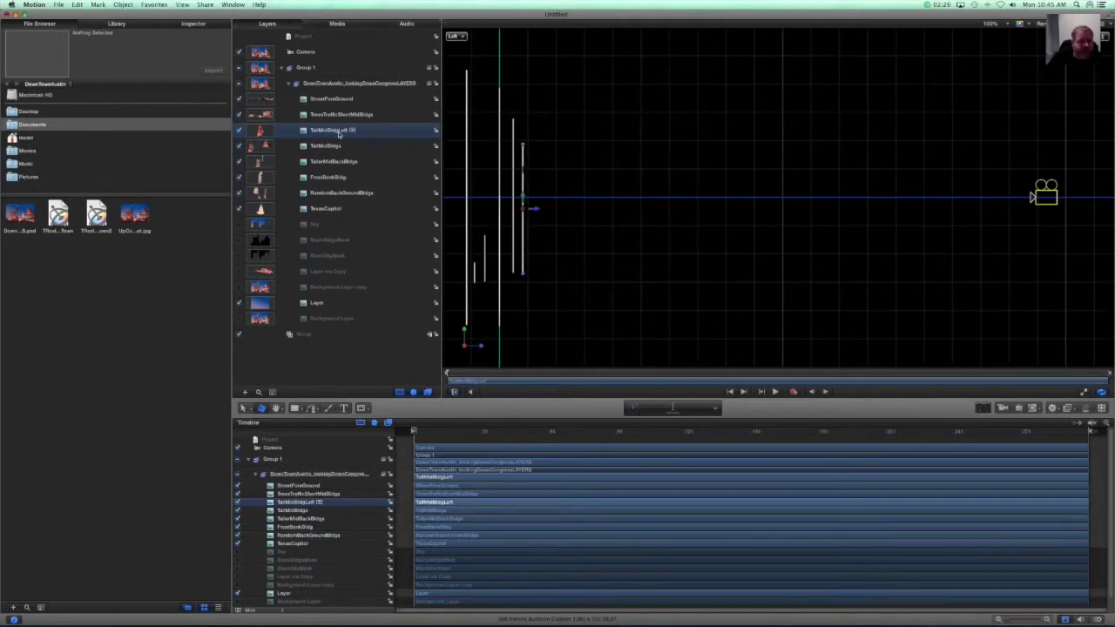
# - Bring TreesTrafficShortMidBldgs and TallMidBldgsLeft closer to the camera, then view from the back
pyautogui.click(338, 118)
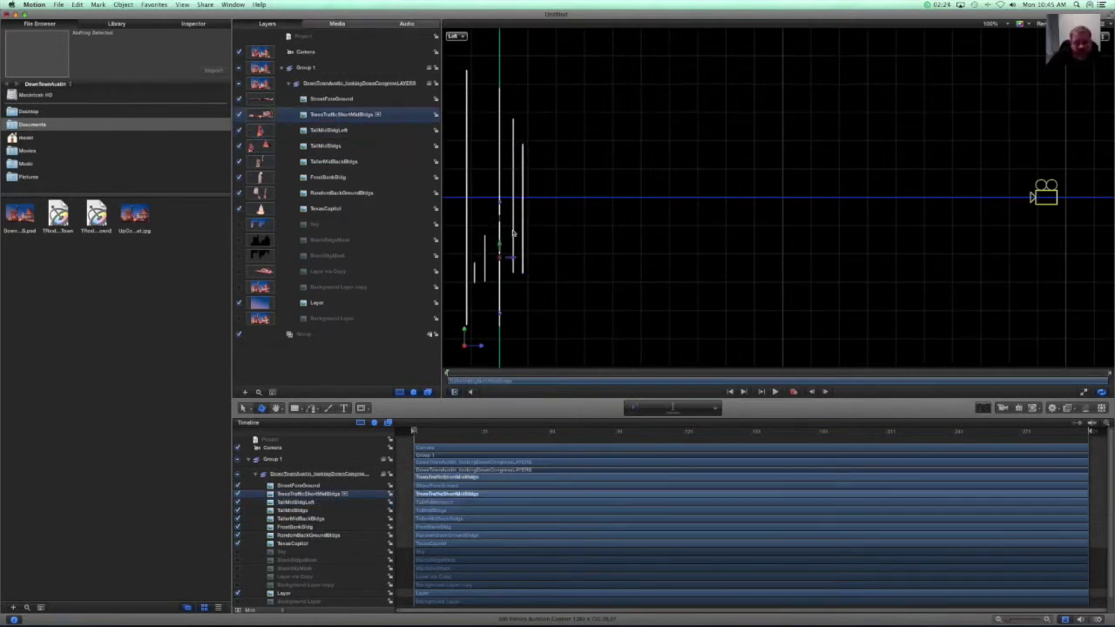
pyautogui.moveTo(512, 260); pyautogui.dragTo(542, 255)
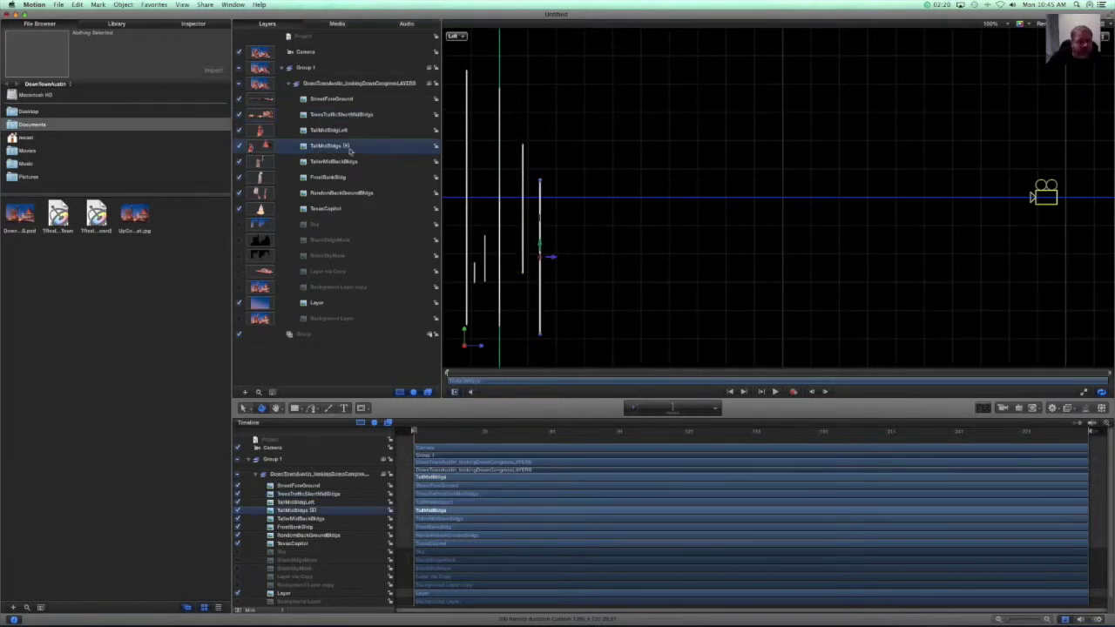
pyautogui.click(366, 132)
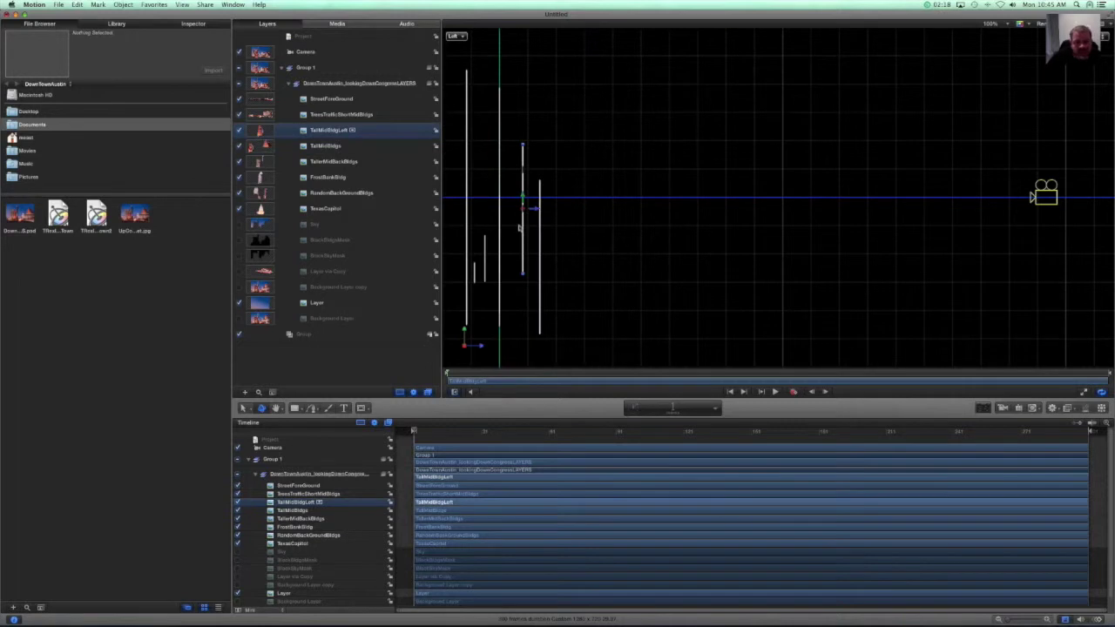
pyautogui.moveTo(529, 207); pyautogui.dragTo(558, 211)
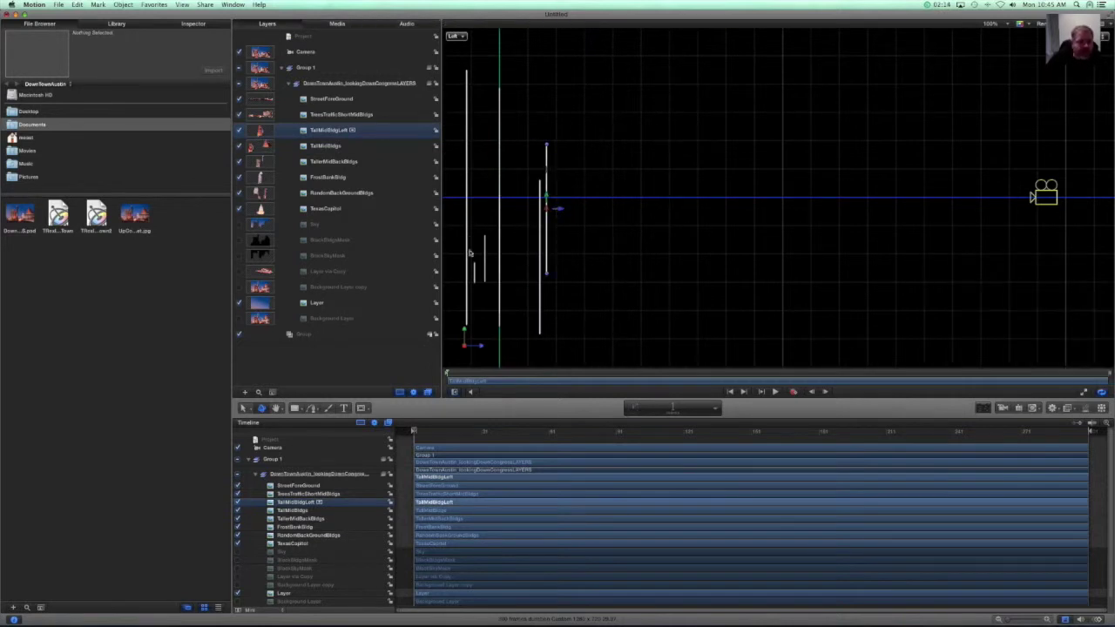
pyautogui.click(450, 348)
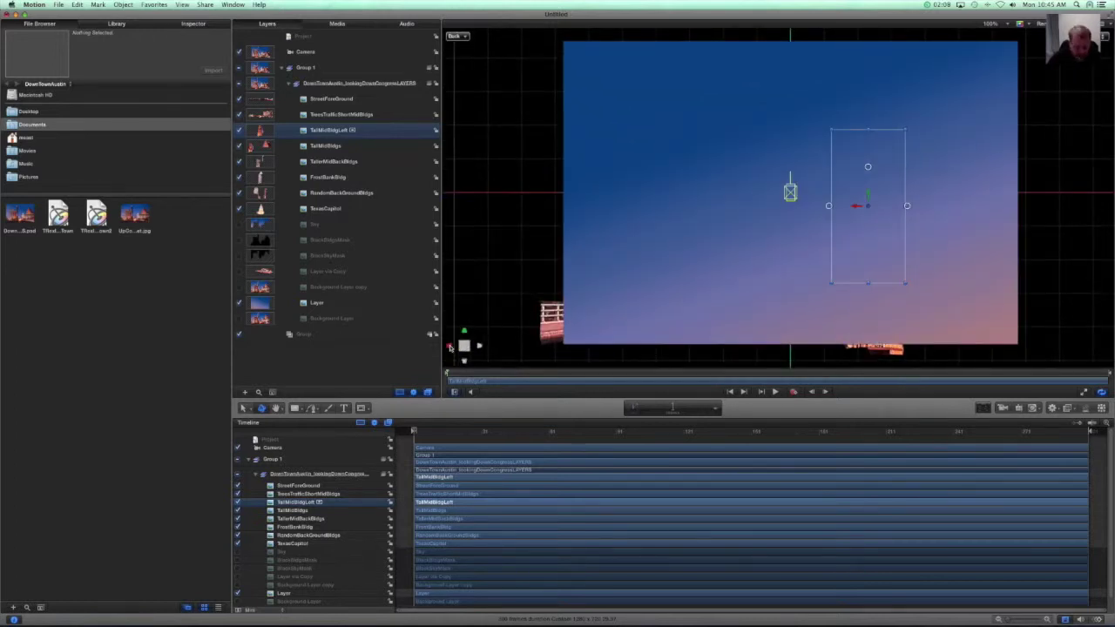
# - Return to Active Camera view to check the depth-separated layers still line up
pyautogui.click(450, 347)
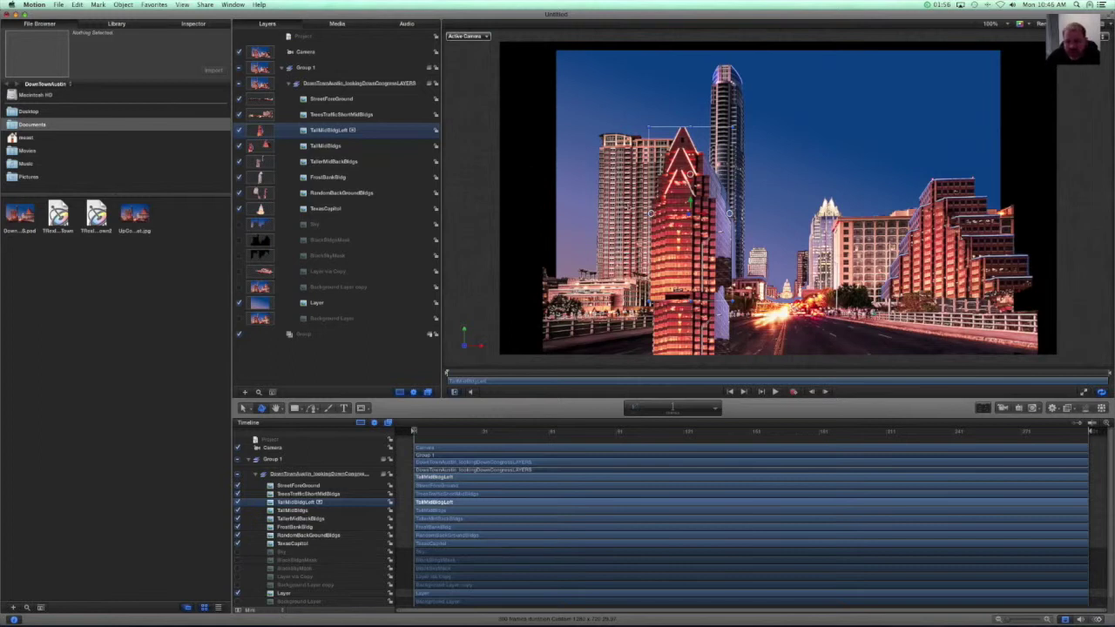
pyautogui.click(326, 145)
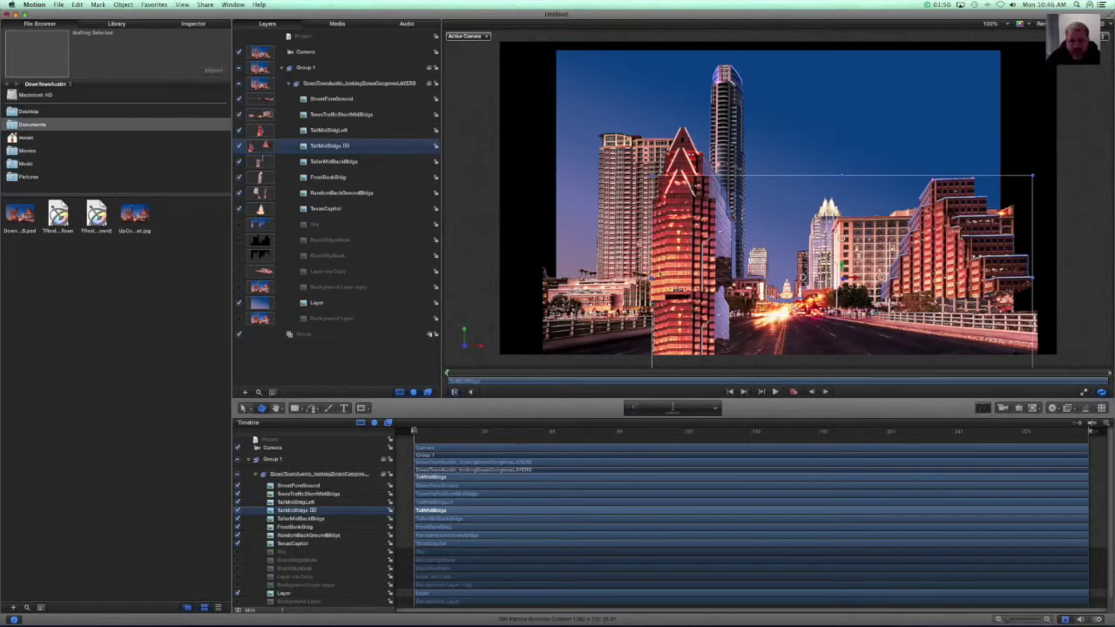
pyautogui.click(584, 79)
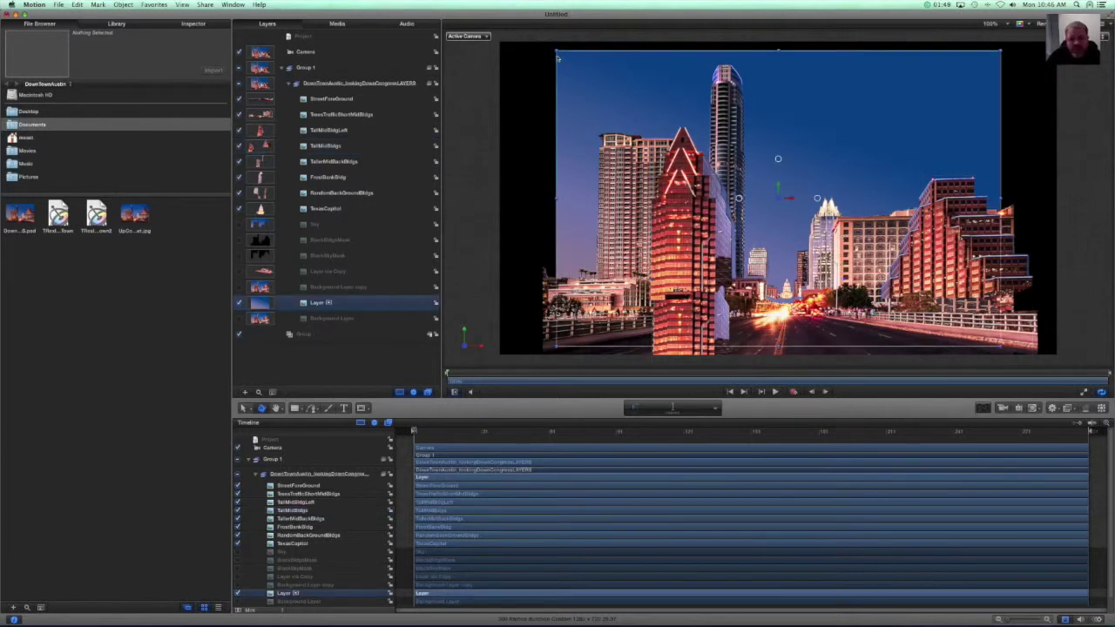
# - Scale the sky layer outward past the upper-left and lower-right edges of the frame
pyautogui.moveTo(557, 54); pyautogui.dragTo(482, 45)
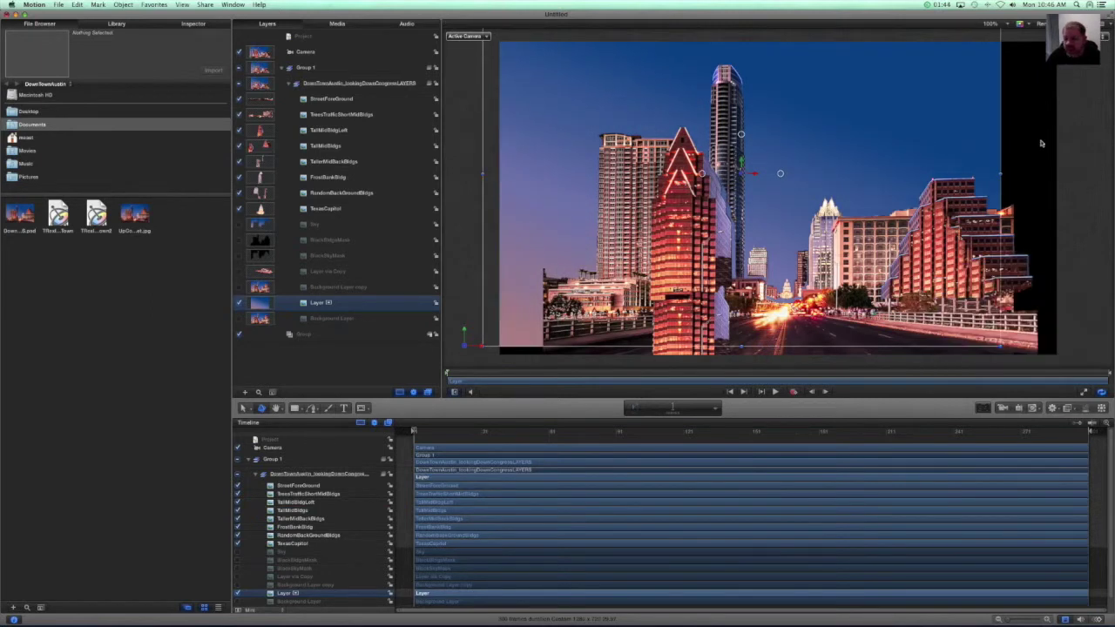
pyautogui.moveTo(1000, 346); pyautogui.dragTo(1078, 369)
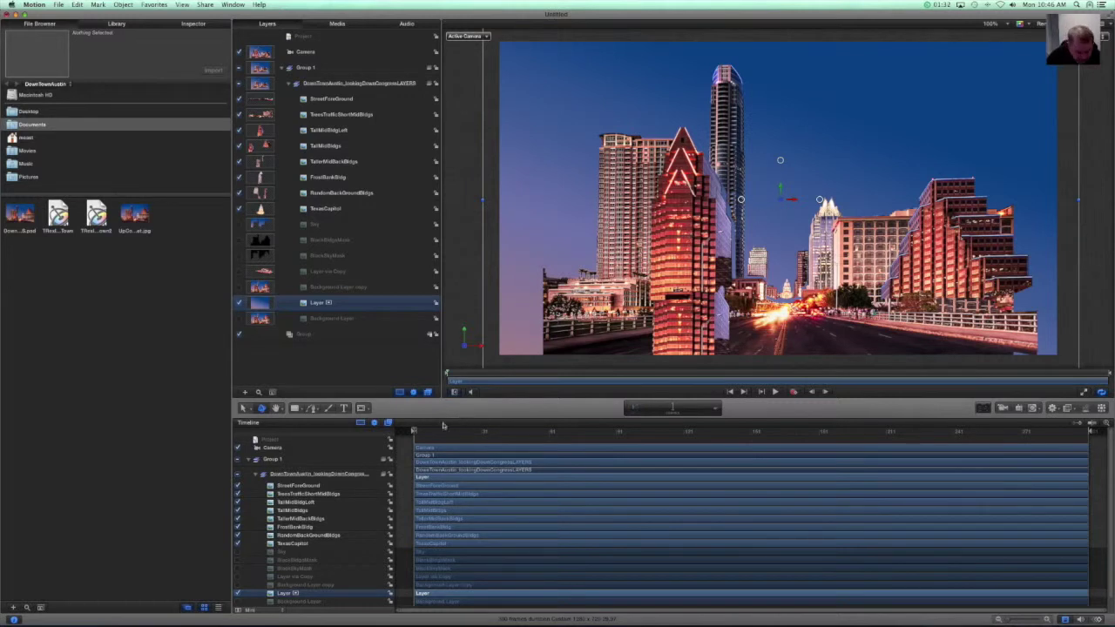
pyautogui.click(306, 486)
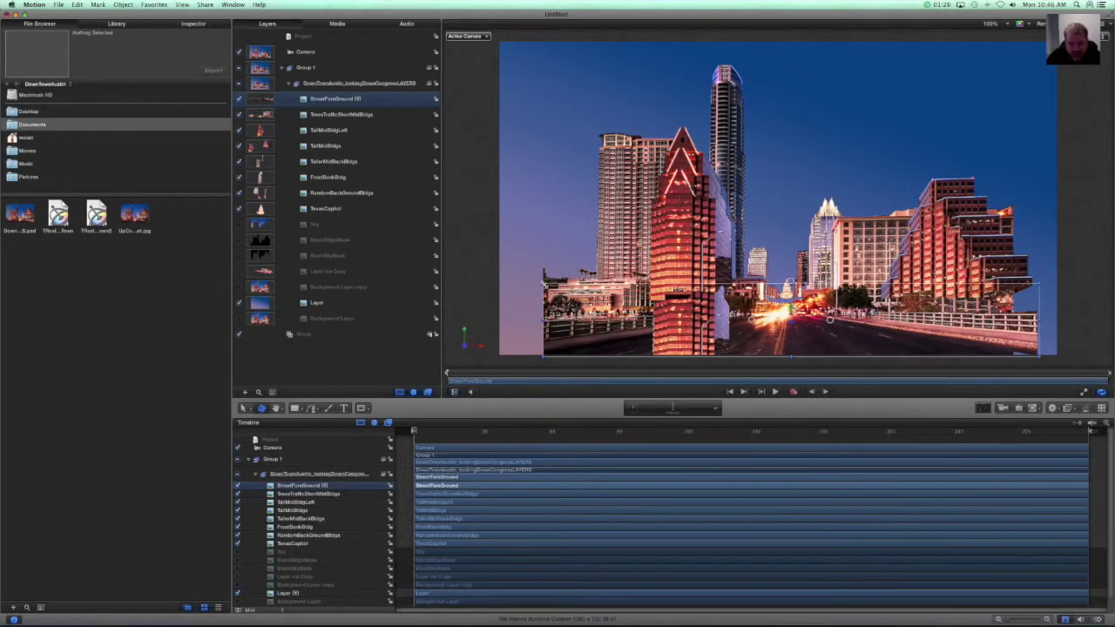
# - Shift StreetForeGround left, scale it to about 115%, and raise TallMidBldgs higher in the frame
pyautogui.moveTo(546, 289); pyautogui.dragTo(519, 277)
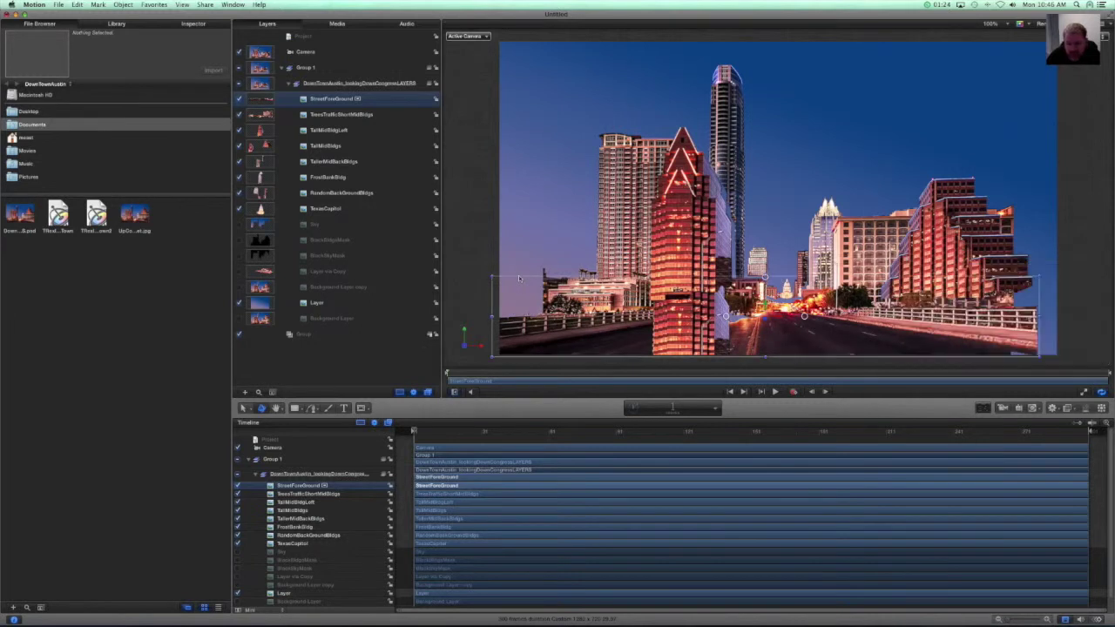
pyautogui.moveTo(1045, 280); pyautogui.dragTo(1074, 278)
pyautogui.click(958, 244)
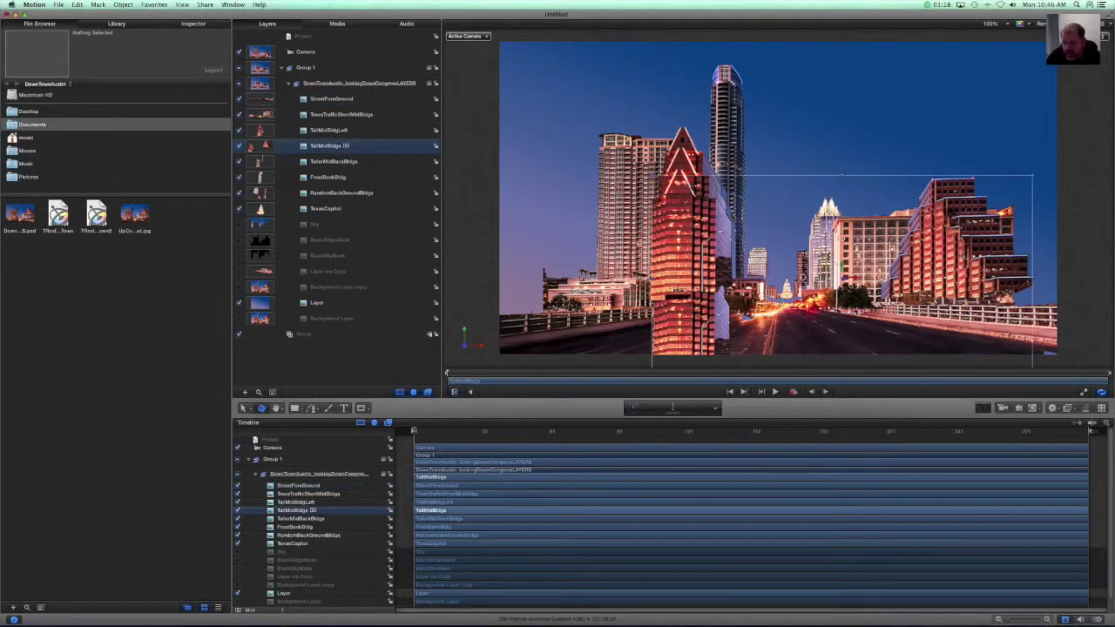
pyautogui.moveTo(958, 243); pyautogui.dragTo(941, 157)
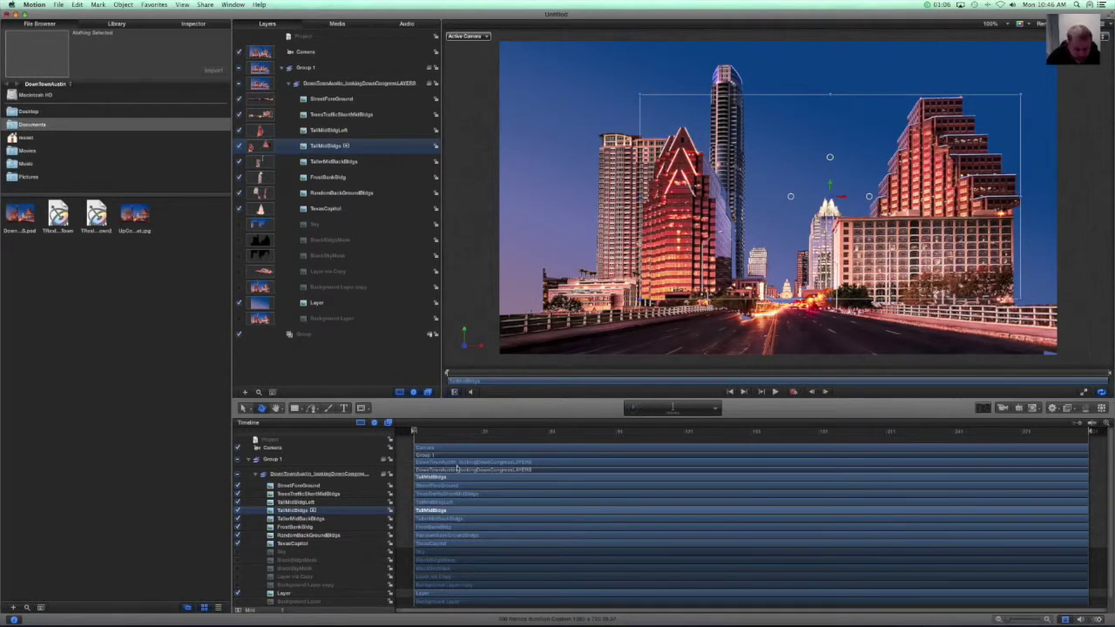
# - Select TallMidBldgsLeft, then step the layer selection through to TreesTrafficShortMidBldgs
pyautogui.click(315, 503)
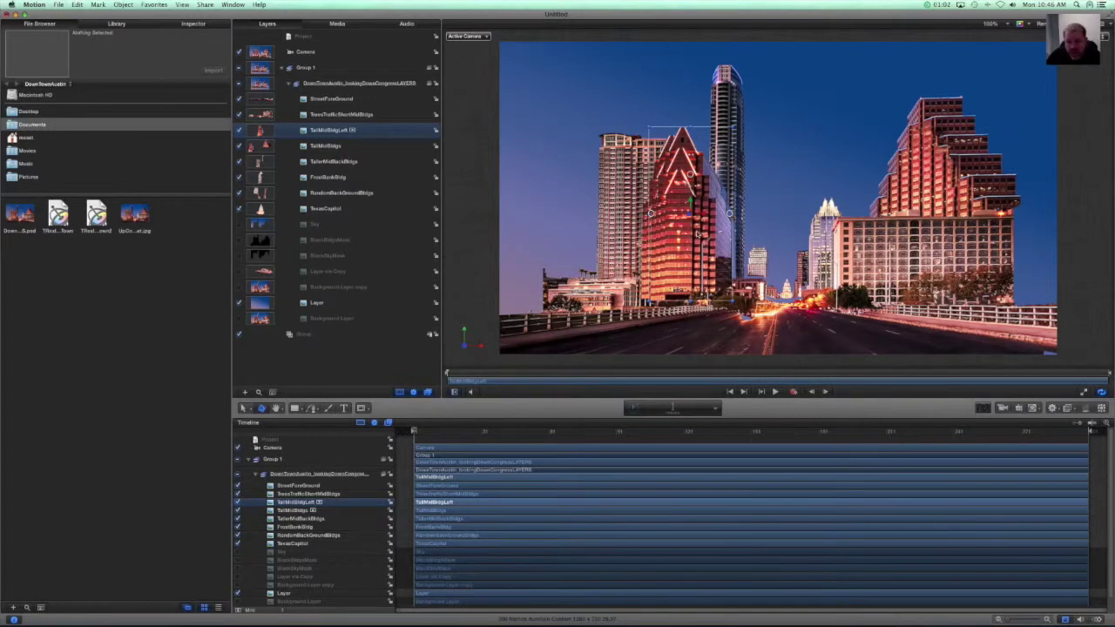
pyautogui.press('Up')
pyautogui.press('Up')
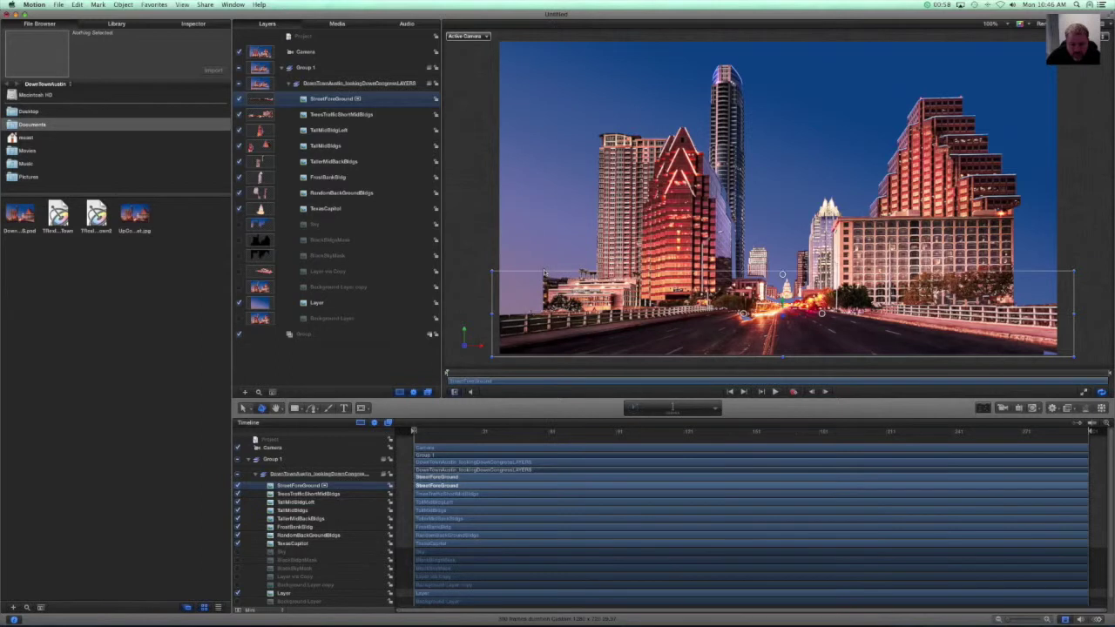
pyautogui.press('Down')
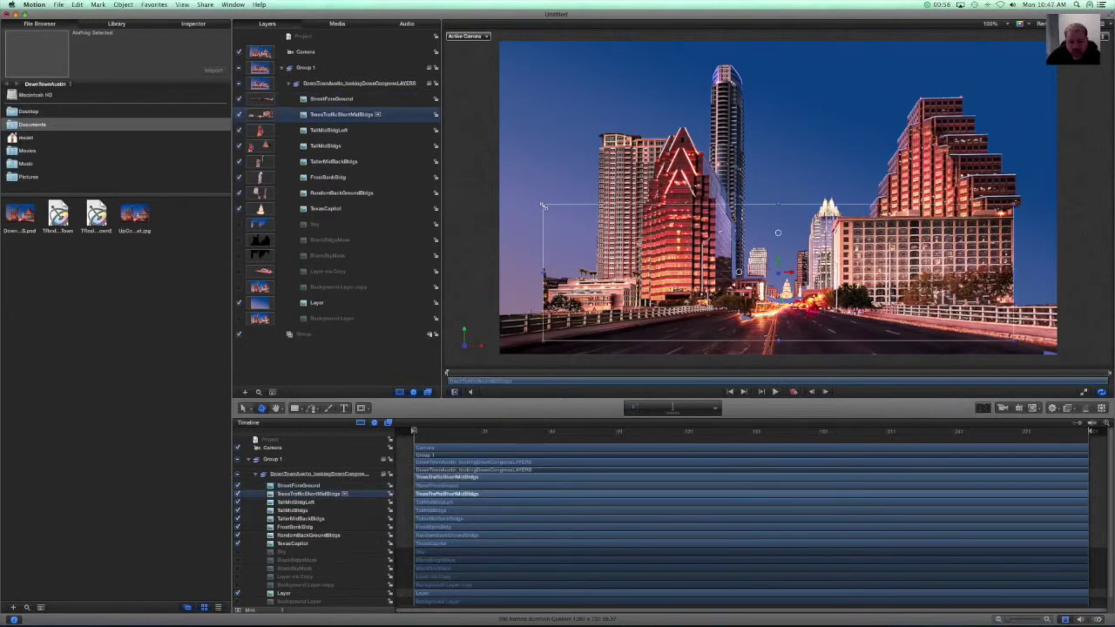
# - Enlarge TreesTrafficShortMidBldgs toward the upper left and right, then view the layers from the left side
pyautogui.moveTo(543, 207); pyautogui.dragTo(497, 170)
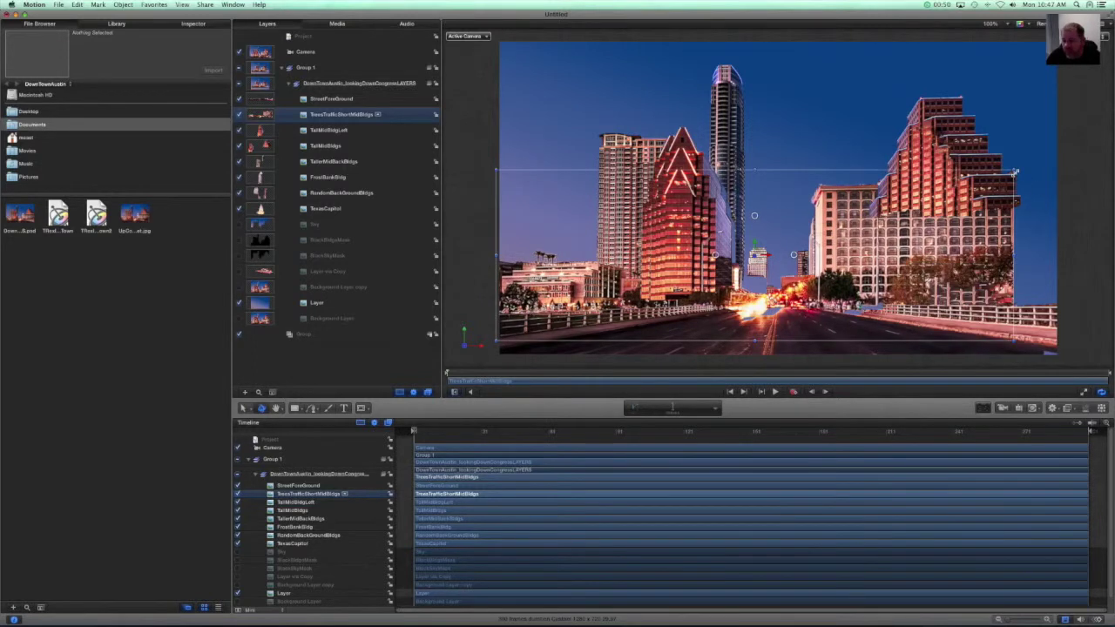
pyautogui.moveTo(1015, 177); pyautogui.dragTo(1036, 186)
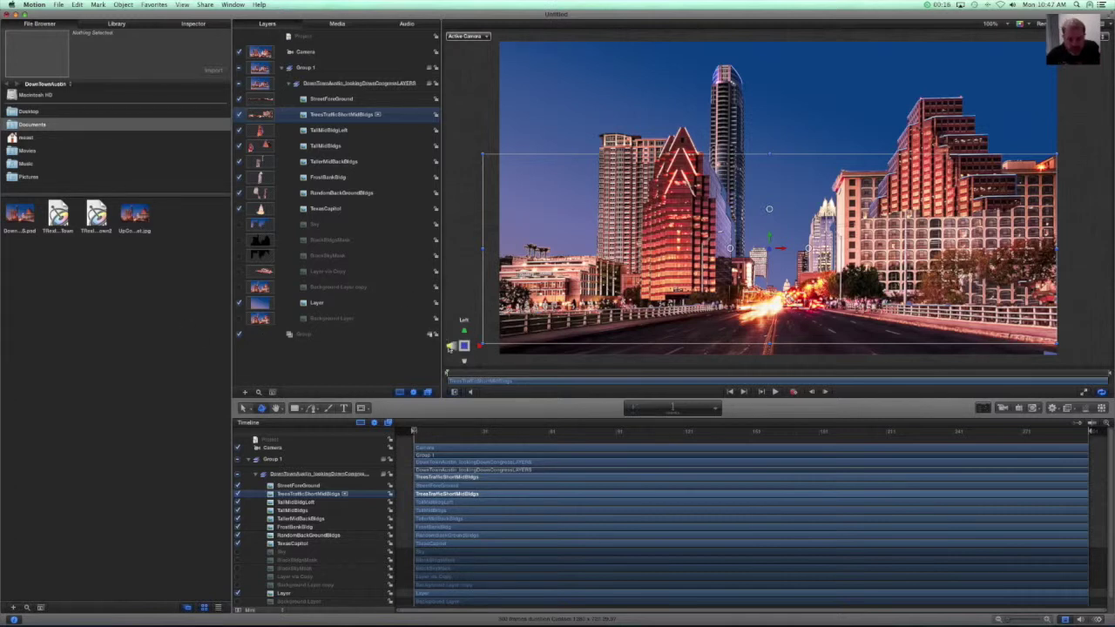
pyautogui.click(452, 346)
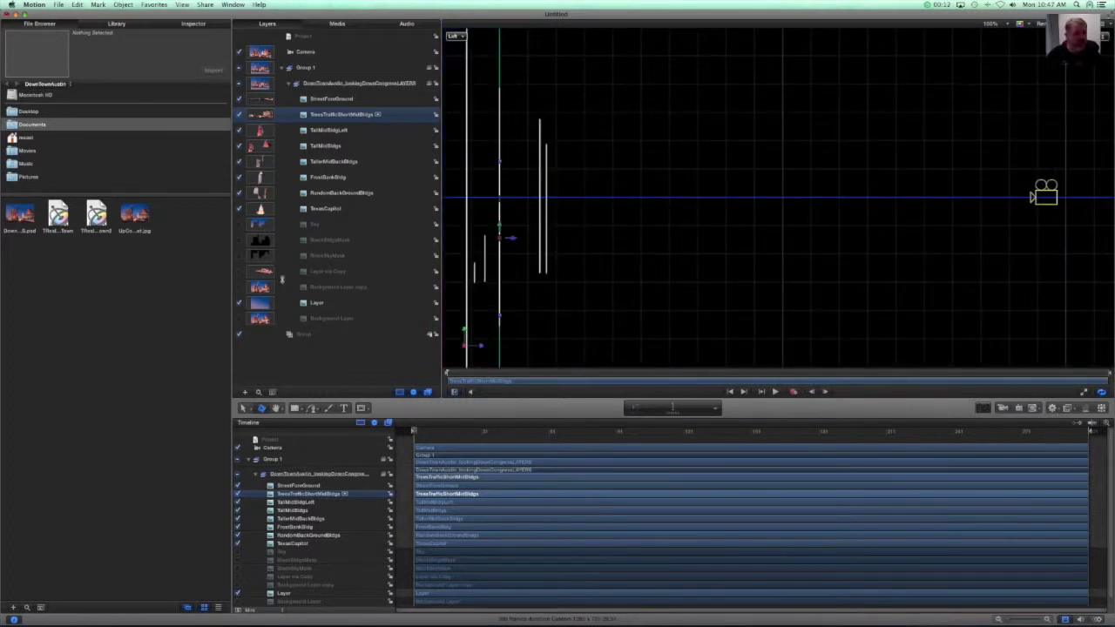
pyautogui.click(233, 5)
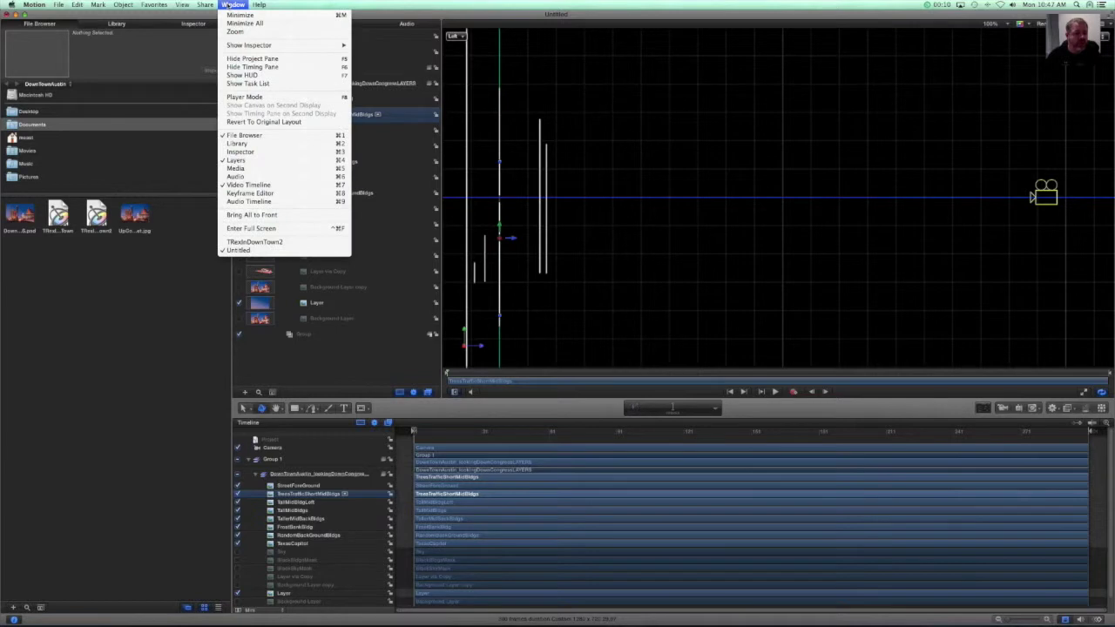
pyautogui.moveTo(182, 7)
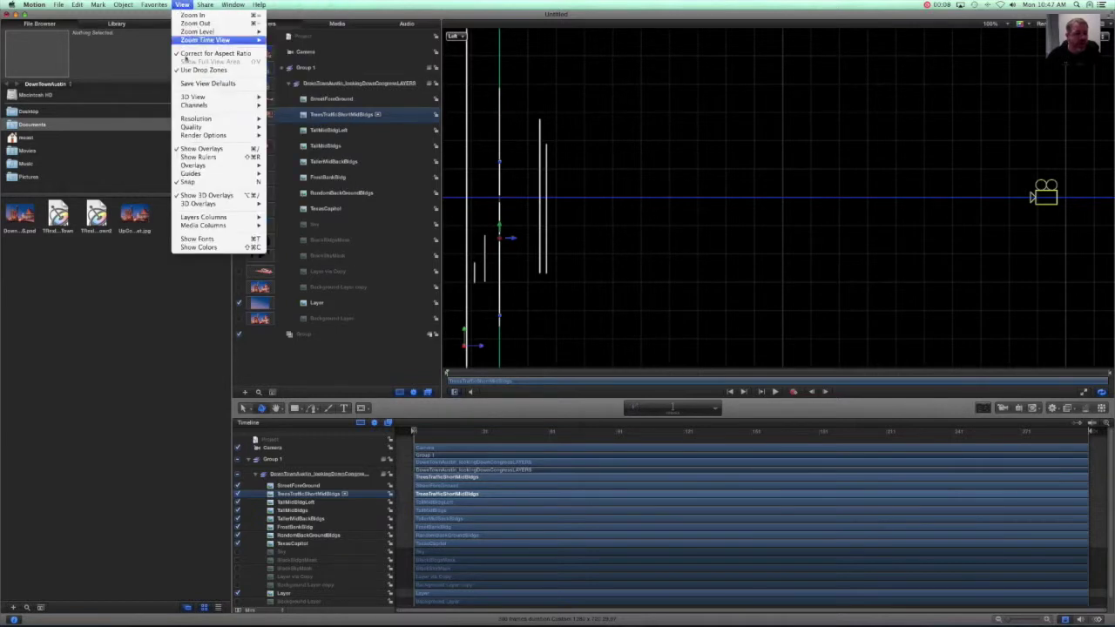
pyautogui.click(124, 335)
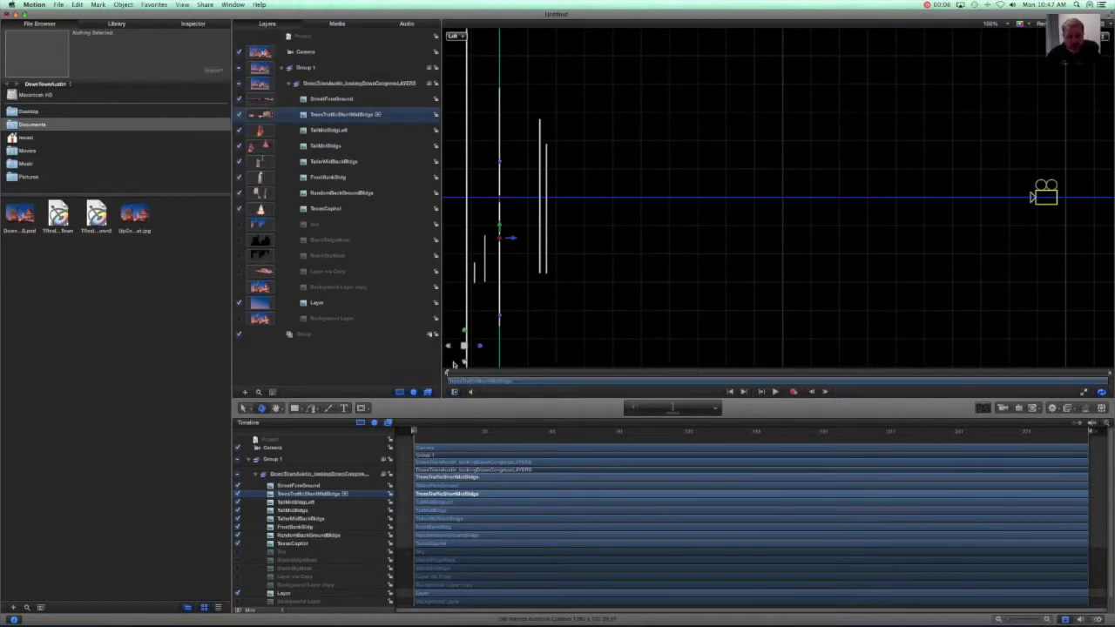
pyautogui.click(452, 352)
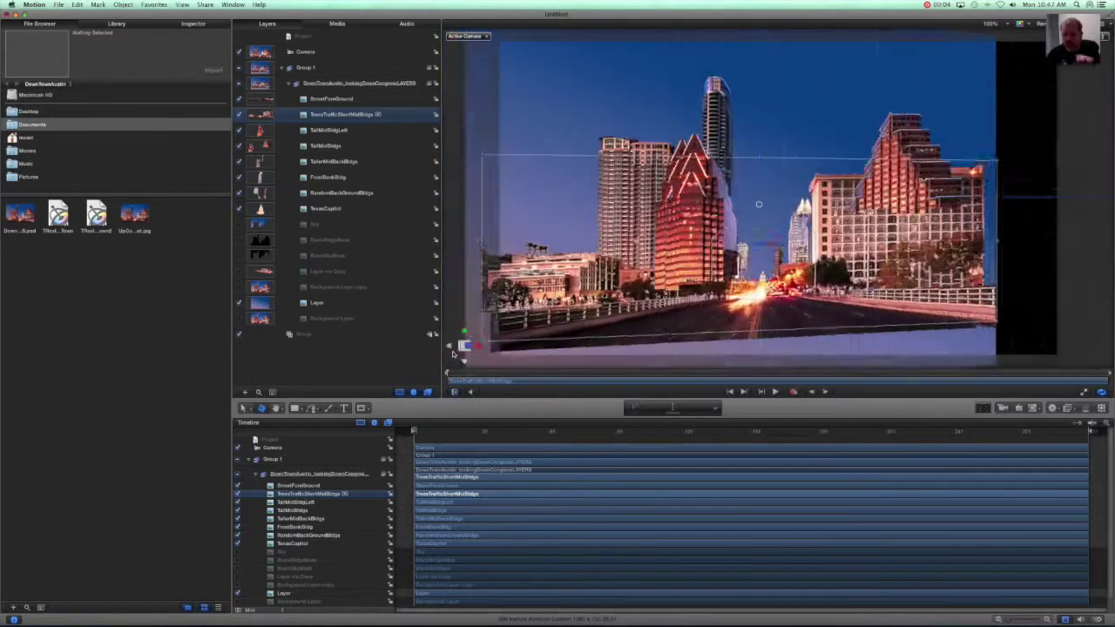